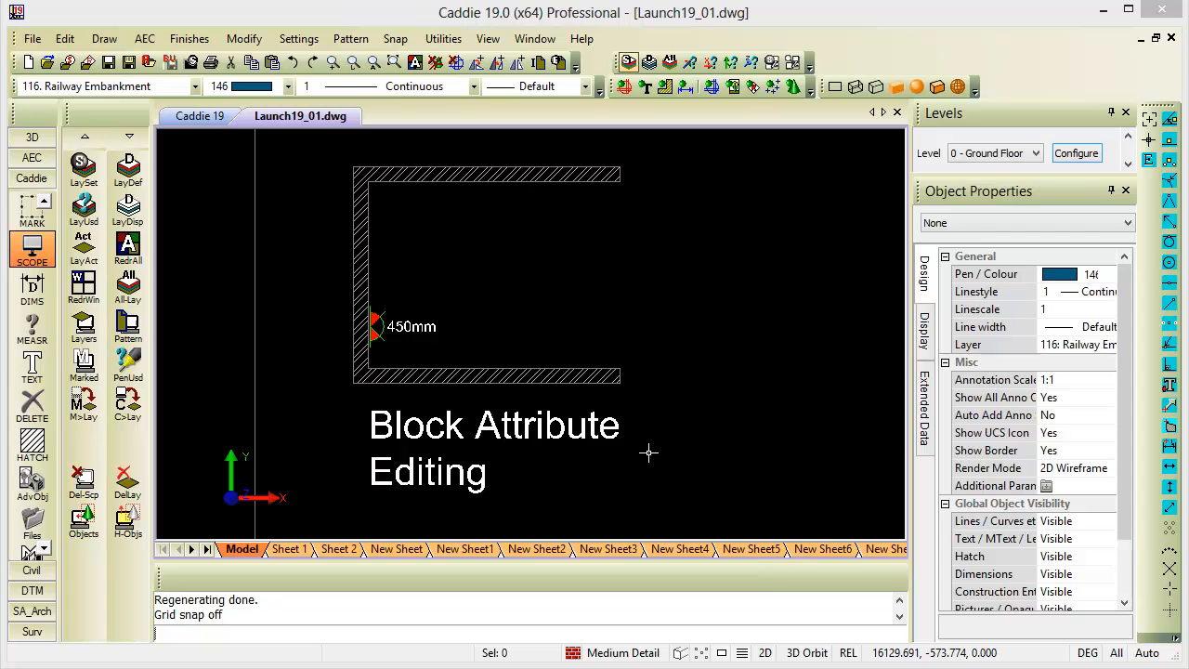
{"action": "scroll", "coordinate": [381, 327], "scroll_direction": "up", "scroll_amount": 5}
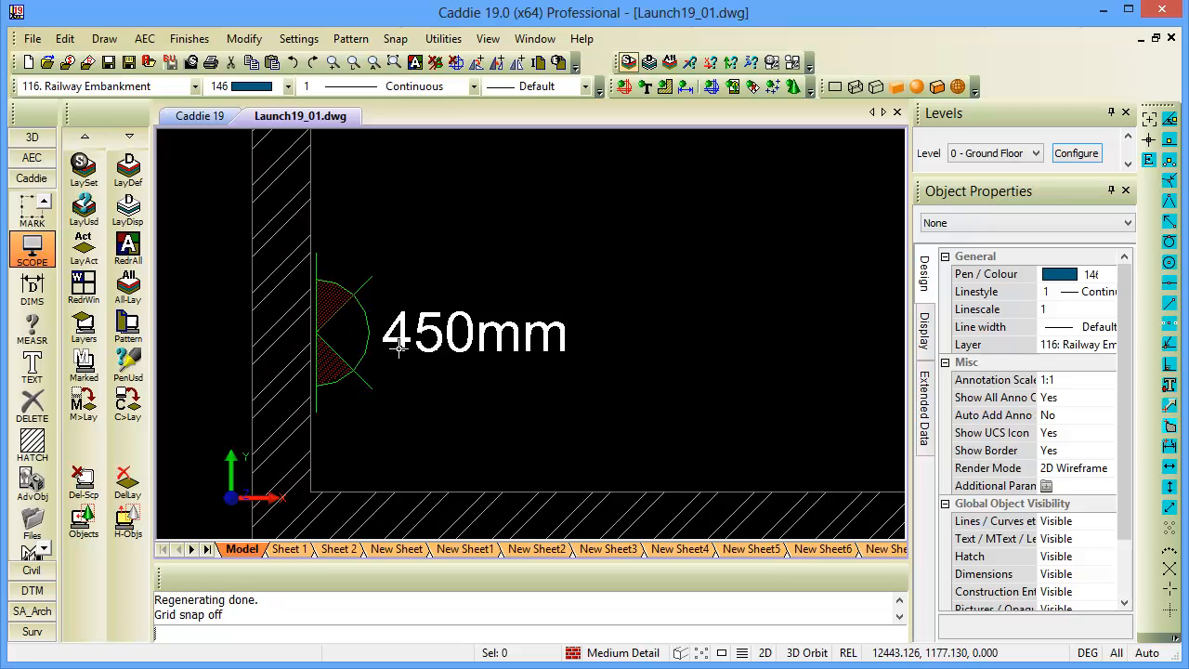
{"action": "left_click", "coordinate": [462, 347]}
{"action": "scroll", "coordinate": [464, 363], "scroll_direction": "down", "scroll_amount": 4}
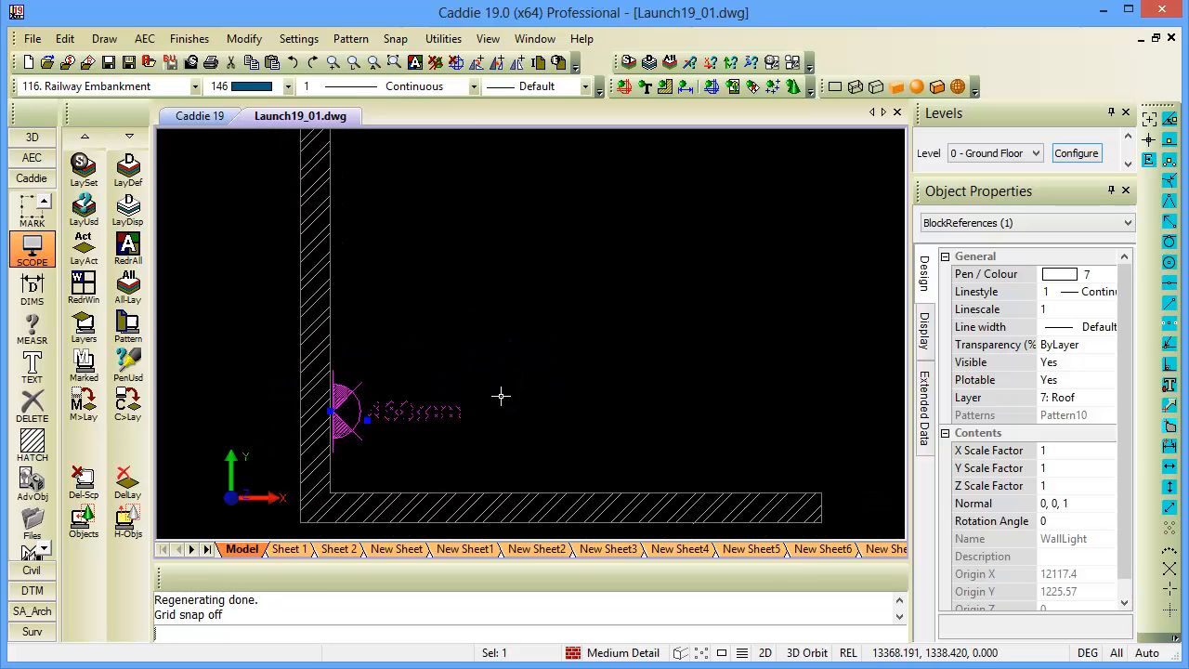
{"action": "scroll", "coordinate": [557, 335], "scroll_direction": "down", "scroll_amount": 3}
{"action": "key", "text": "Escape"}
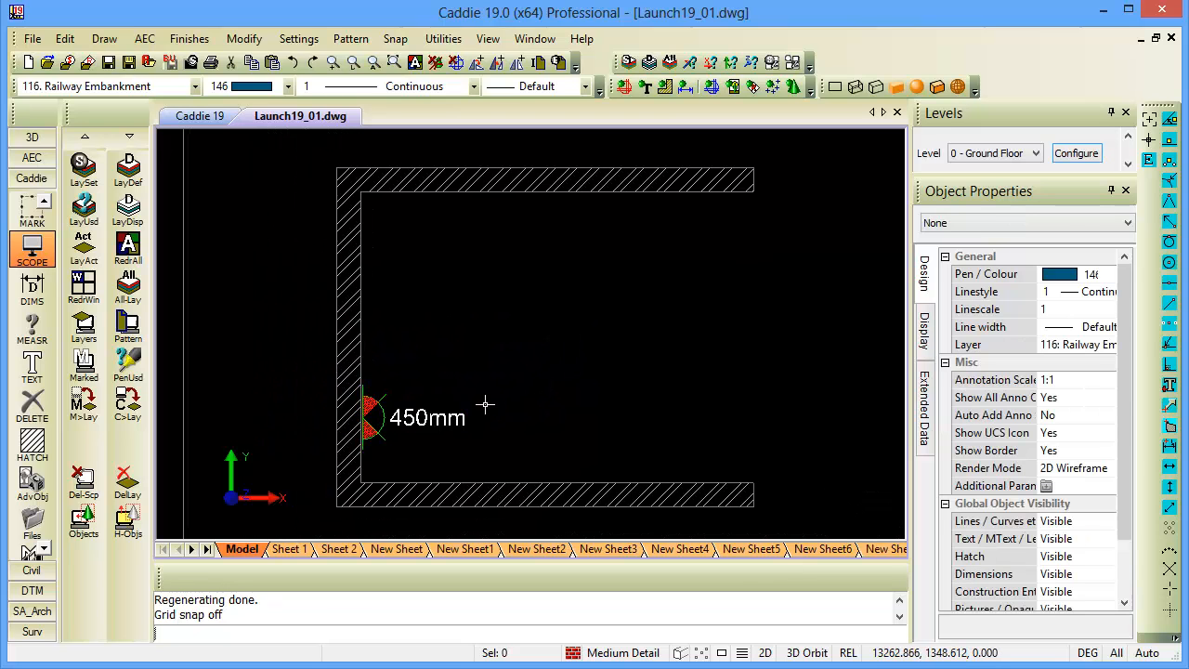
Copy the wall light block straight up along the vertical wall to a point near the wall's upper end.
{"action": "left_click", "coordinate": [395, 418]}
{"action": "right_click", "coordinate": [462, 331]}
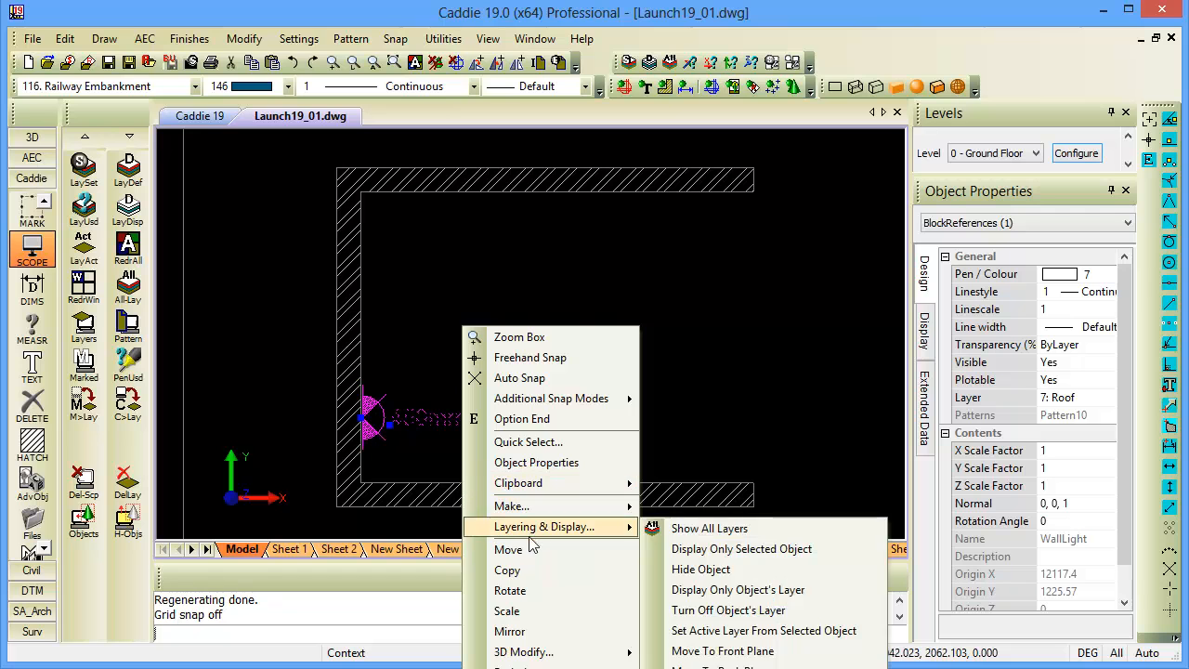
{"action": "left_click", "coordinate": [507, 570]}
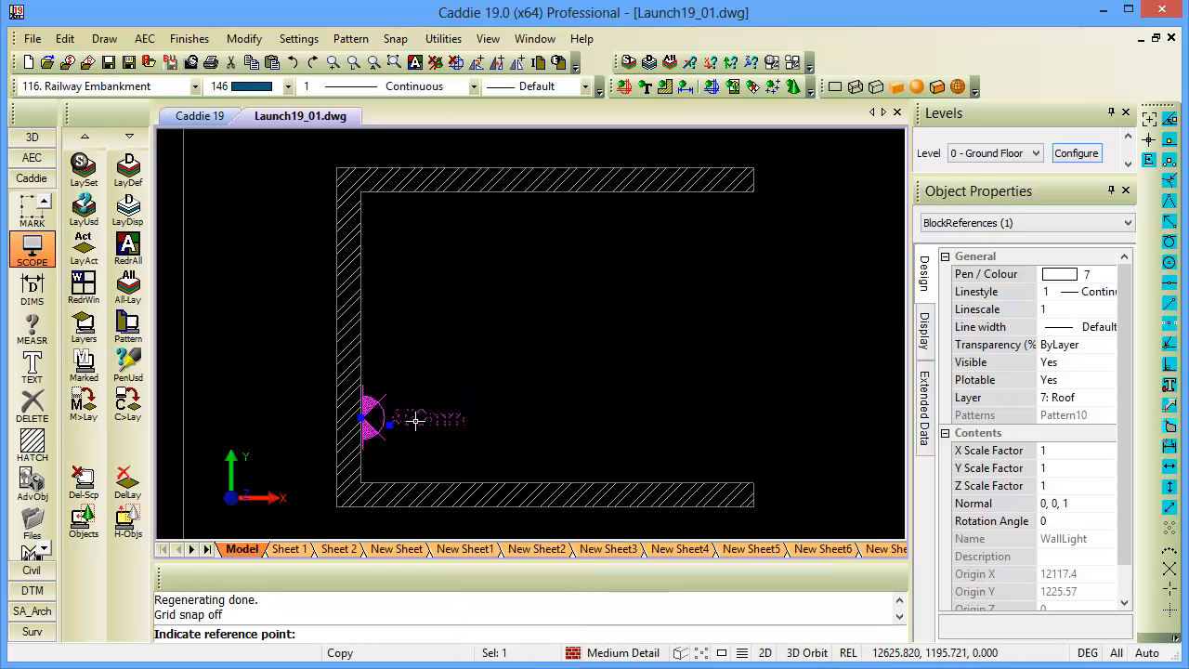
{"action": "left_click", "coordinate": [415, 421]}
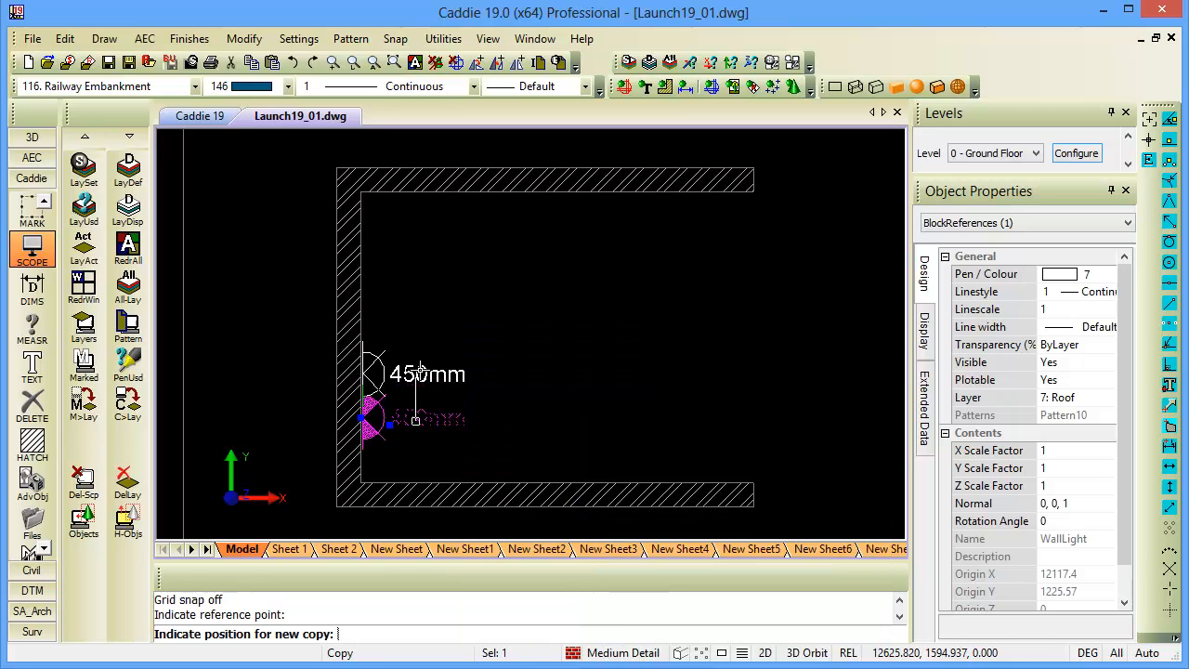
{"action": "left_click", "coordinate": [419, 263]}
Place another copy of the wall light, rotated -90 degrees anticlockwise, against the underside of the upper wall and end copying.
{"action": "right_click", "coordinate": [573, 292]}
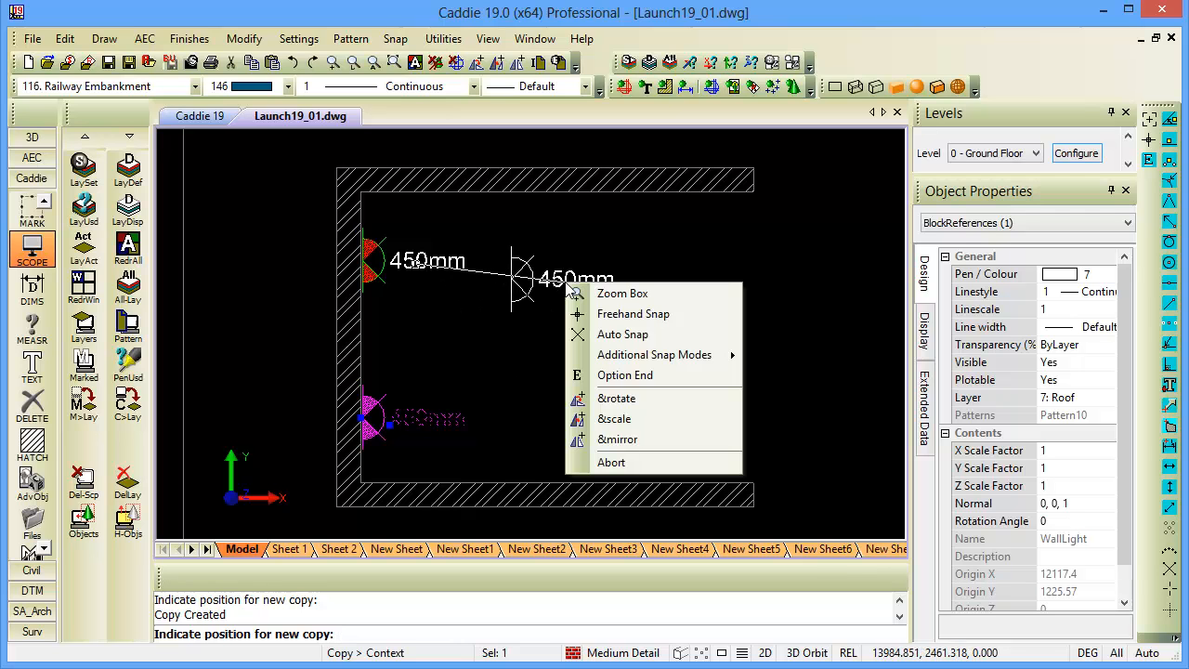
{"action": "left_click", "coordinate": [617, 399]}
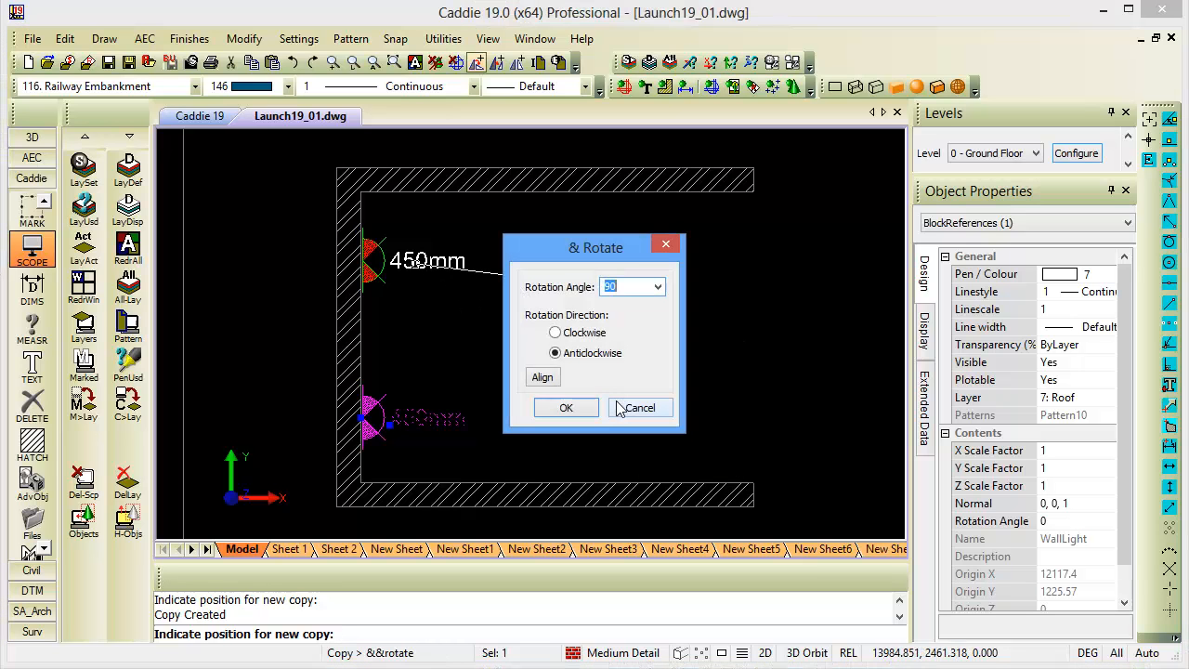
{"action": "type", "text": "-"}
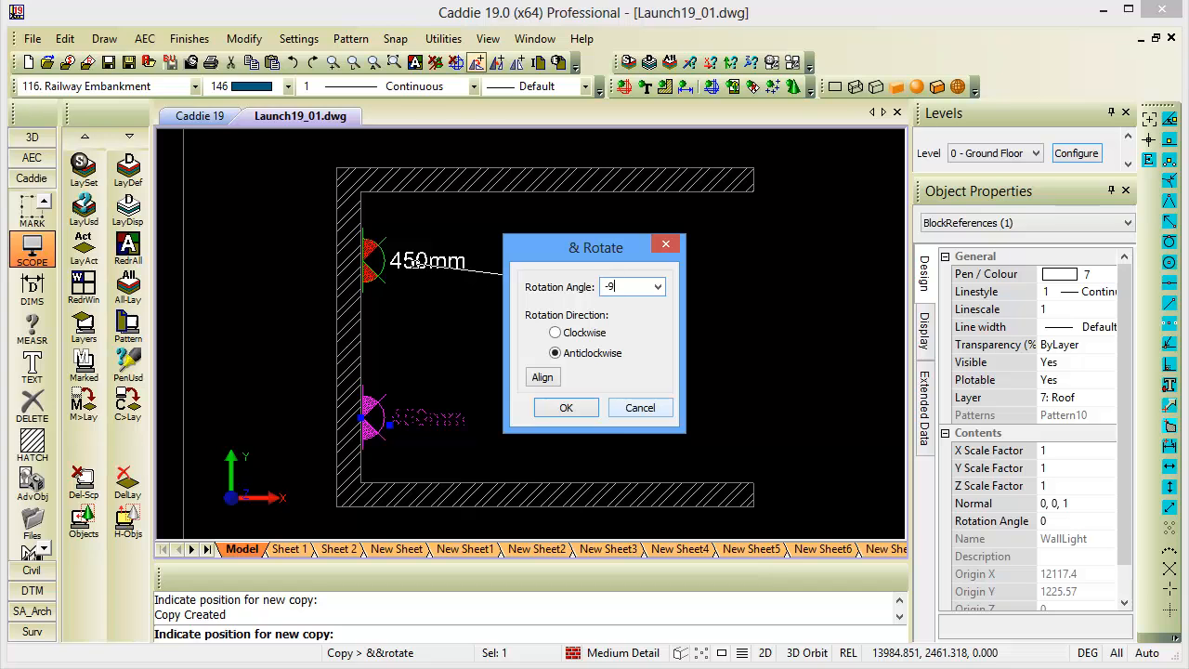
{"action": "type", "text": "90"}
{"action": "key", "text": "Return"}
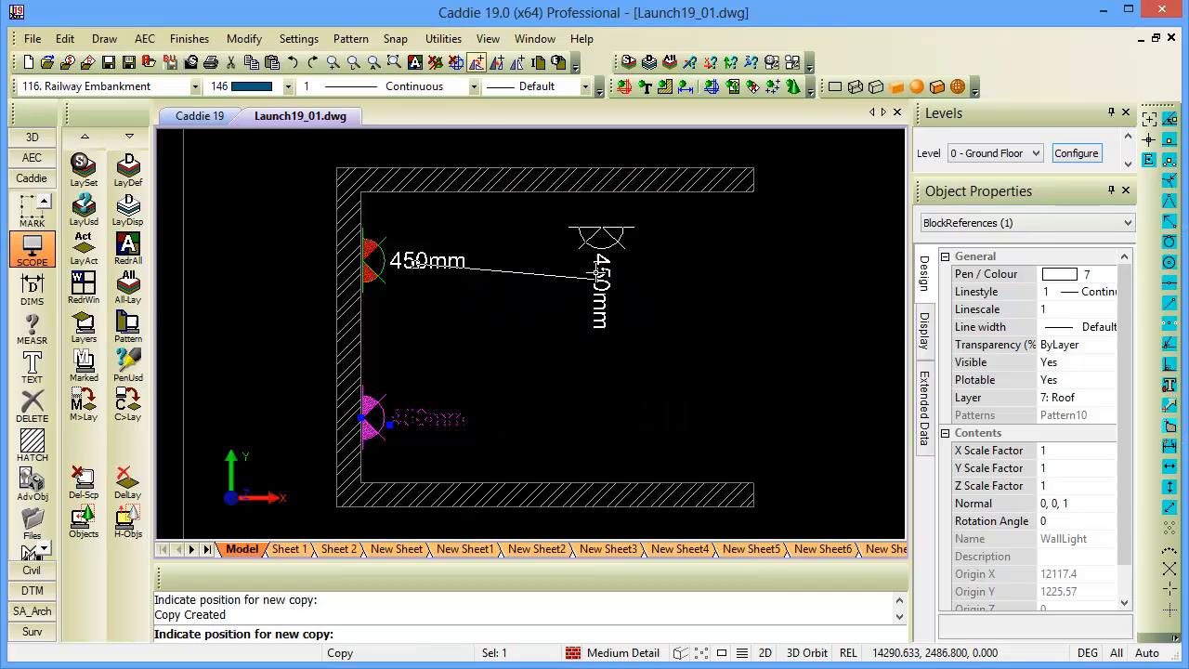
{"action": "left_click", "coordinate": [599, 243]}
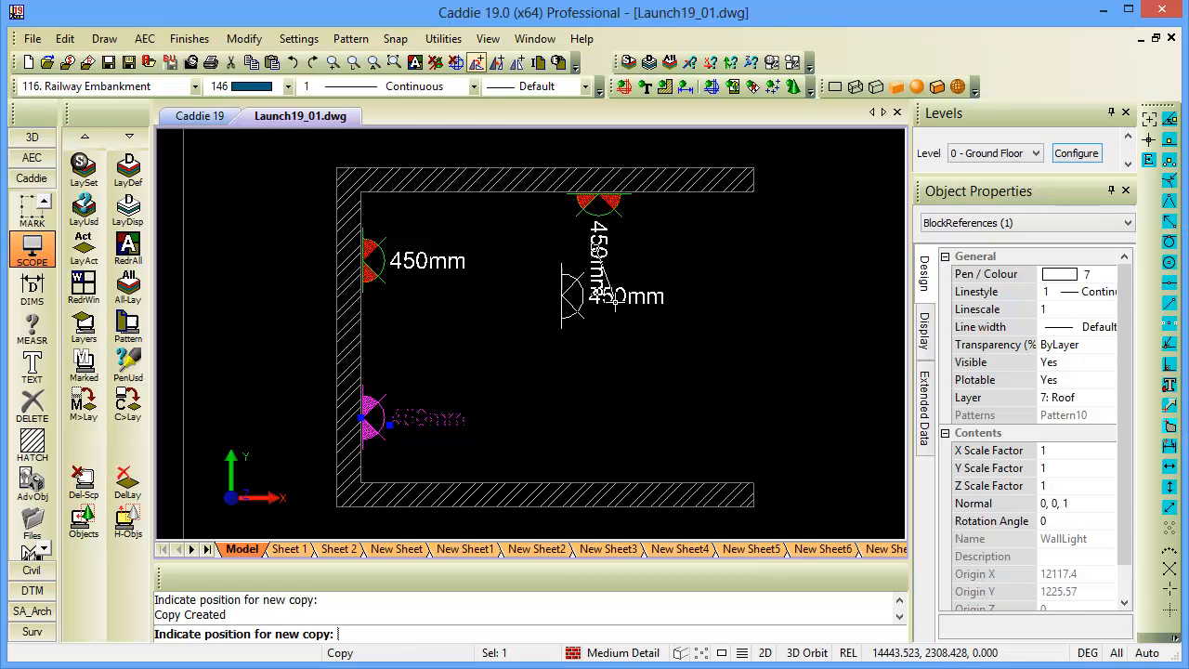
{"action": "key", "text": "Escape"}
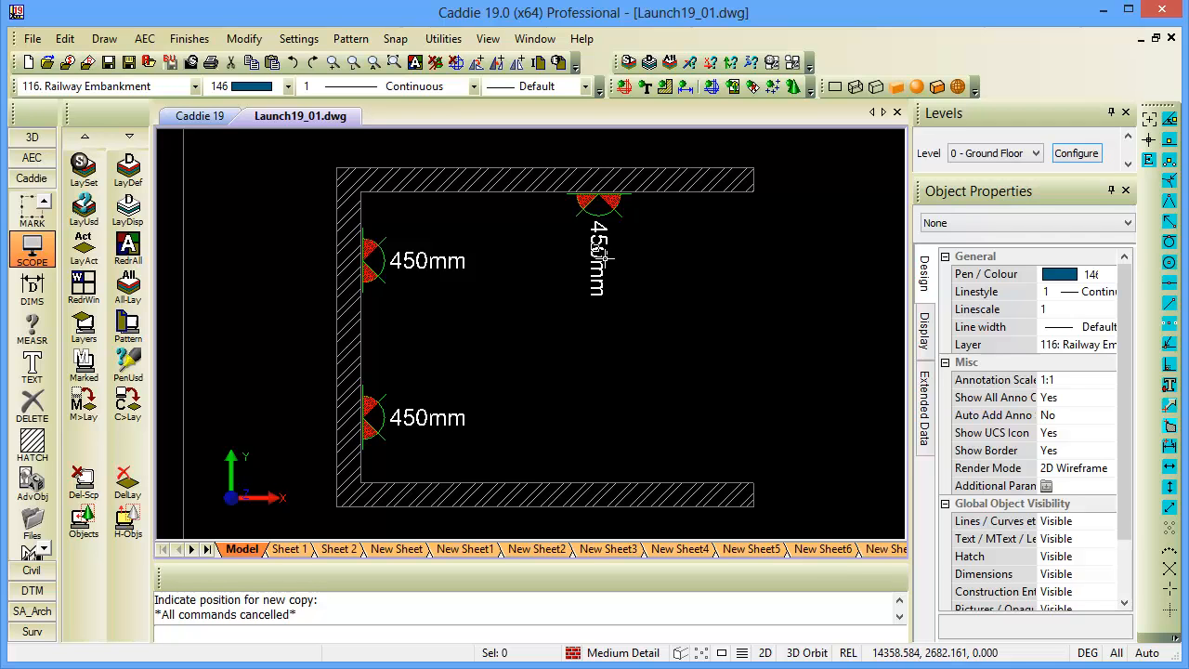
Edit the attribute of the upper light on the vertical wall, setting the ElecFitting value to 600mm.
{"action": "middle_click_drag", "start_coordinate": [604, 300], "coordinate": [559, 294]}
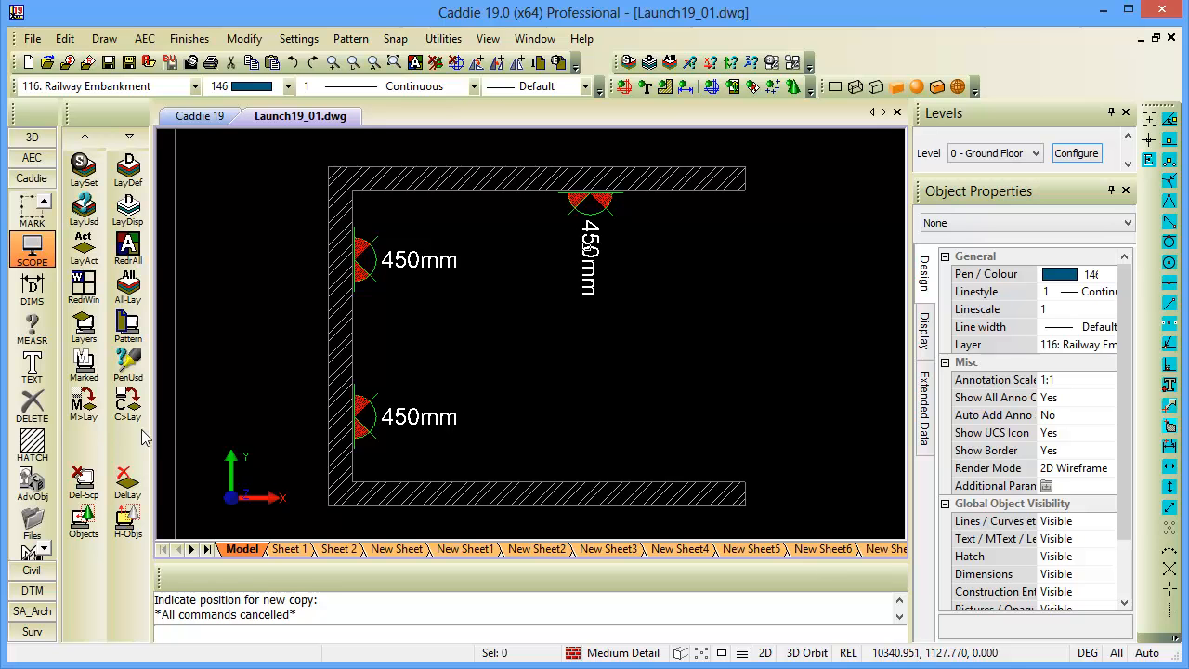
{"action": "left_click", "coordinate": [31, 483]}
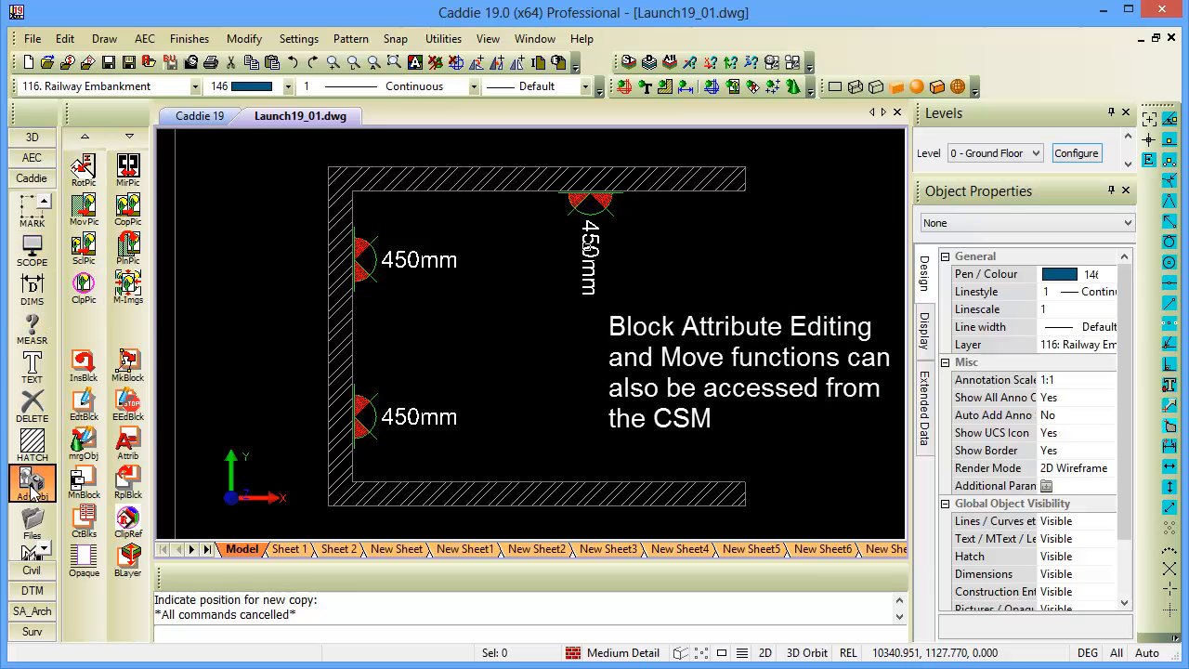
{"action": "left_click", "coordinate": [136, 444]}
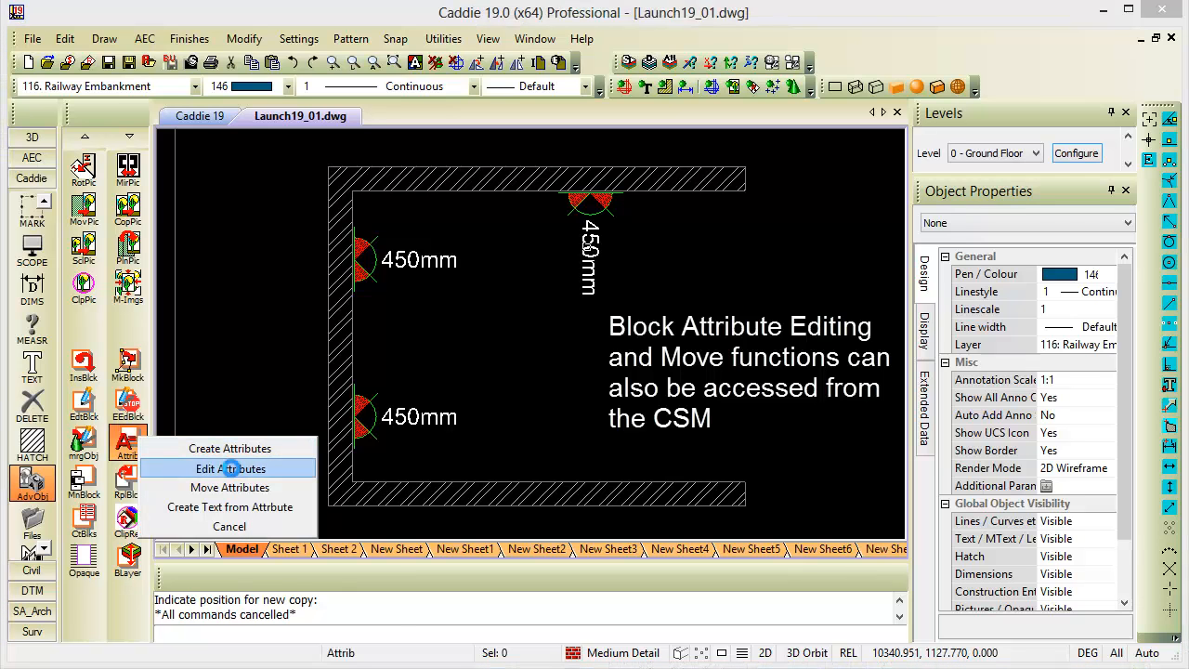
{"action": "left_click", "coordinate": [229, 468]}
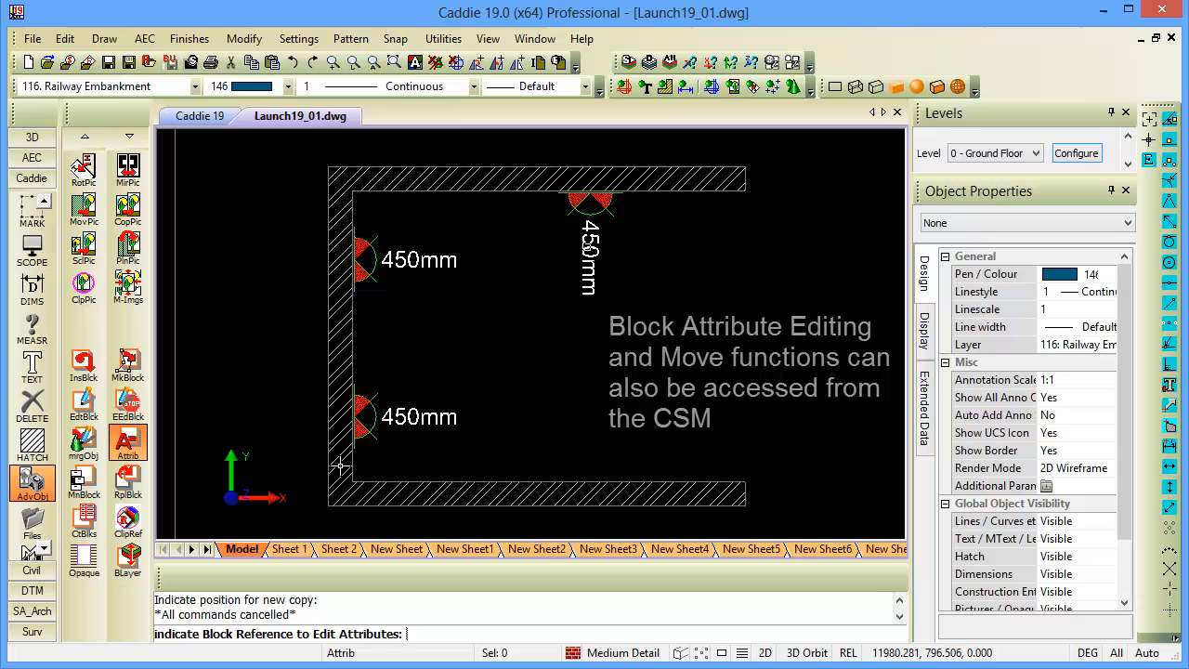
{"action": "left_click", "coordinate": [409, 263]}
{"action": "left_click", "coordinate": [499, 290]}
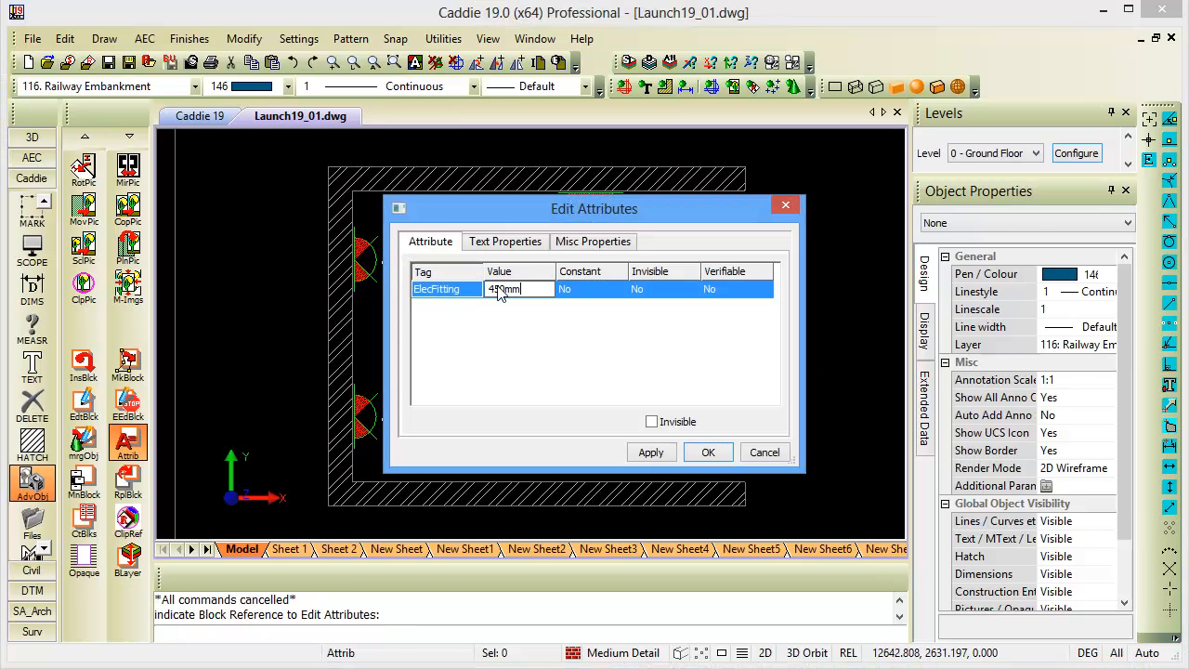
{"action": "left_click_drag", "start_coordinate": [505, 290], "coordinate": [489, 290]}
{"action": "type", "text": "60"}
{"action": "left_click", "coordinate": [650, 452]}
{"action": "left_click_drag", "start_coordinate": [571, 217], "coordinate": [654, 332]}
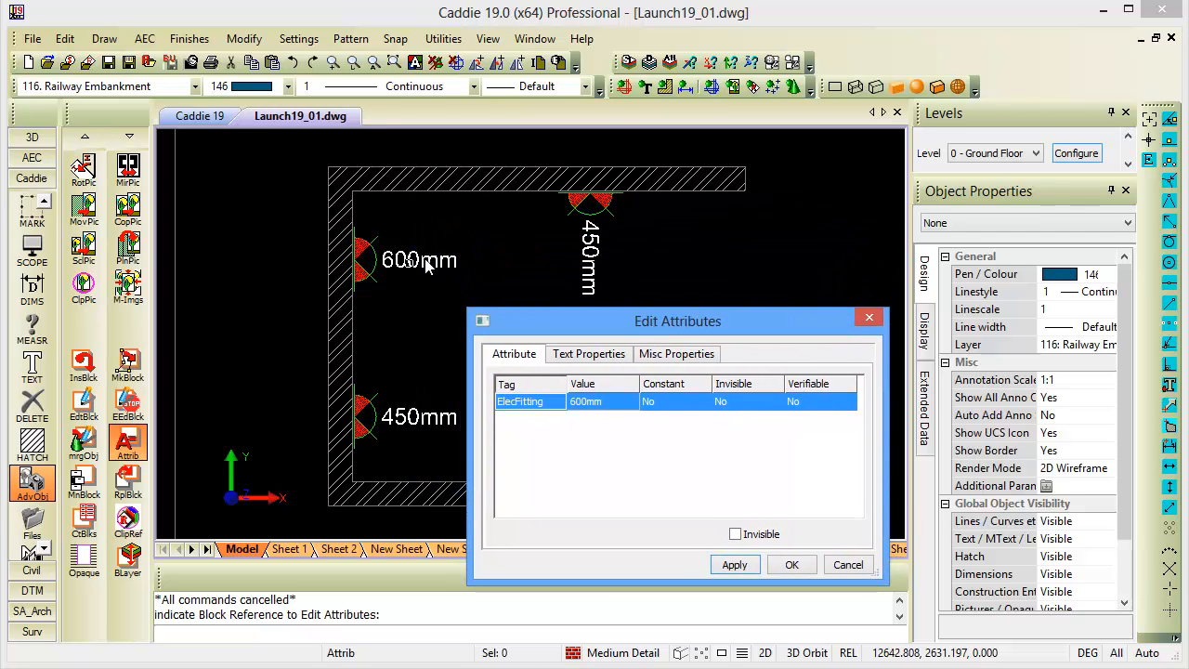
Set the 600mm attribute's text style to Standard and its height to 120, and accept the changes.
{"action": "left_click", "coordinate": [579, 357]}
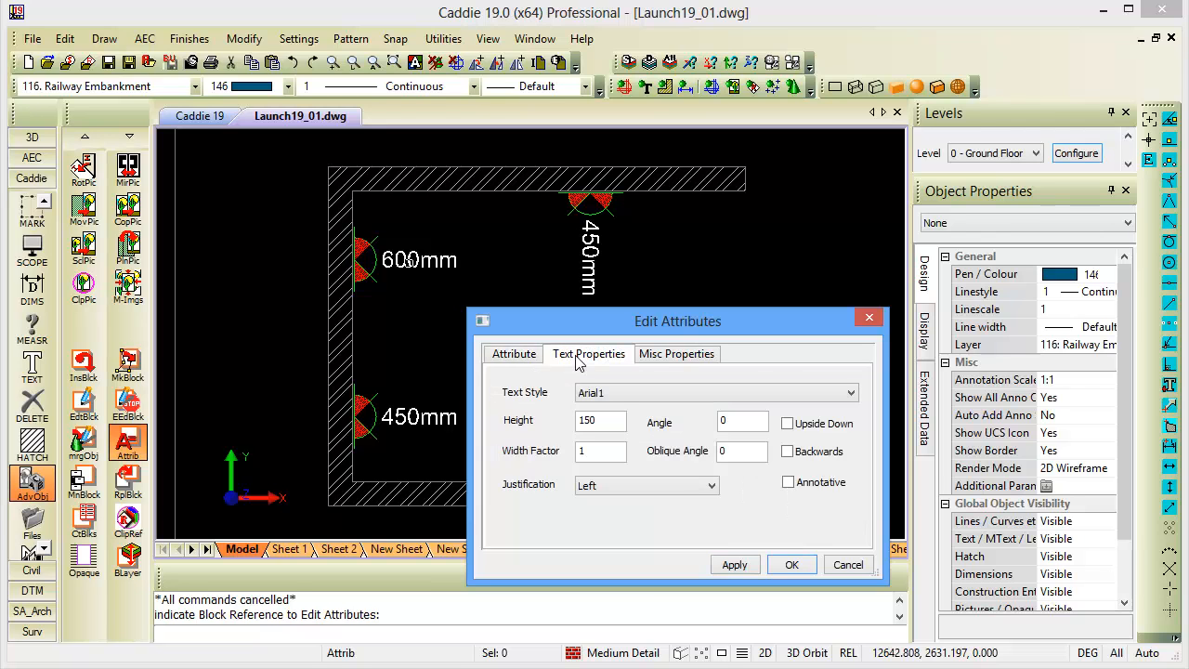
{"action": "left_click", "coordinate": [620, 398]}
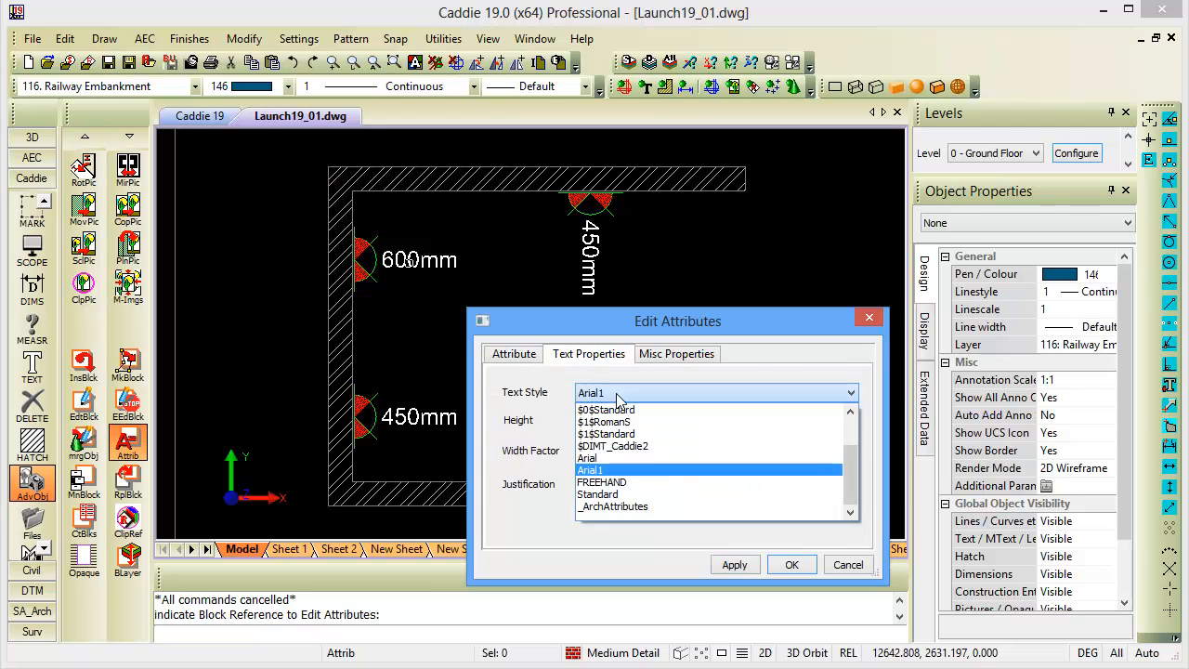
{"action": "left_click", "coordinate": [609, 495]}
{"action": "left_click_drag", "start_coordinate": [610, 421], "coordinate": [567, 420]}
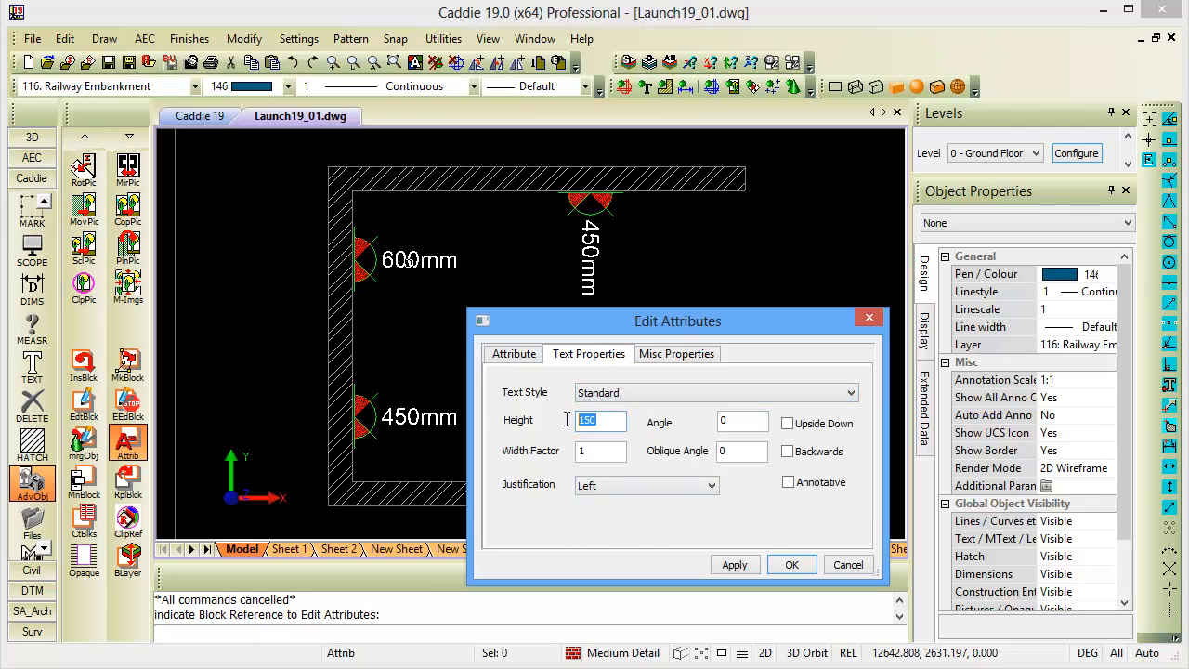
{"action": "type", "text": "120"}
{"action": "left_click", "coordinate": [740, 566]}
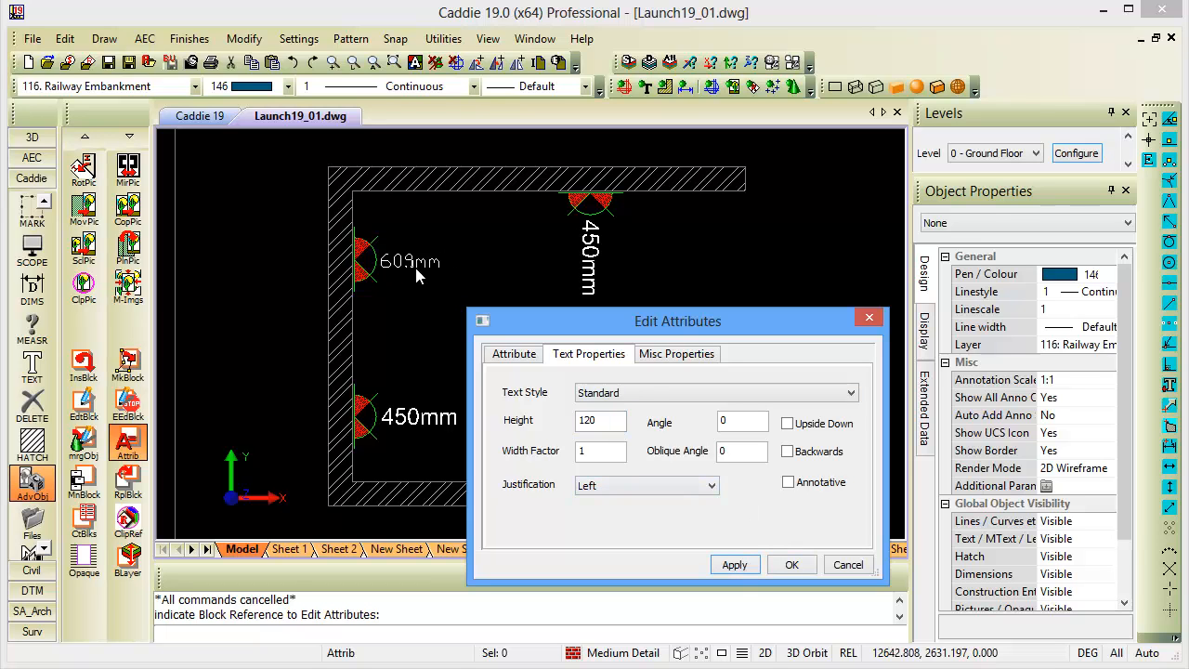
{"action": "left_click", "coordinate": [789, 565]}
Edit the attribute of the rotated light on the upper wall, setting its pen colour to 2 (yellow).
{"action": "scroll", "coordinate": [388, 257], "scroll_direction": "up", "scroll_amount": 5}
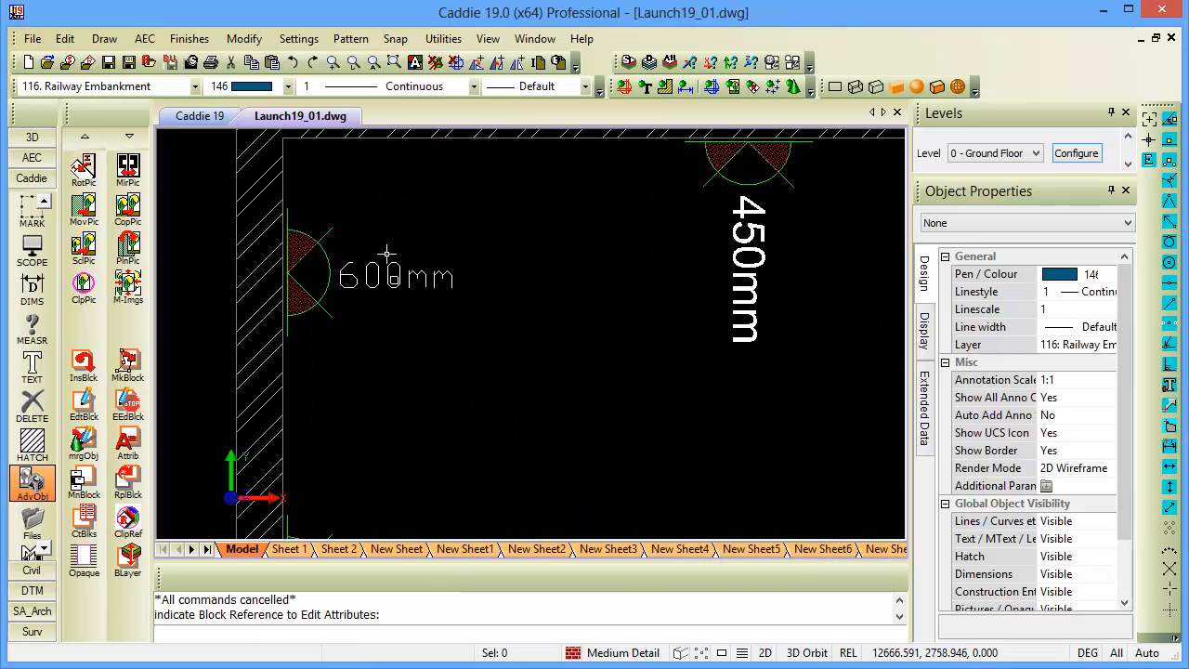
{"action": "scroll", "coordinate": [369, 281], "scroll_direction": "down", "scroll_amount": 5}
{"action": "middle_click_drag", "start_coordinate": [489, 308], "coordinate": [506, 271]}
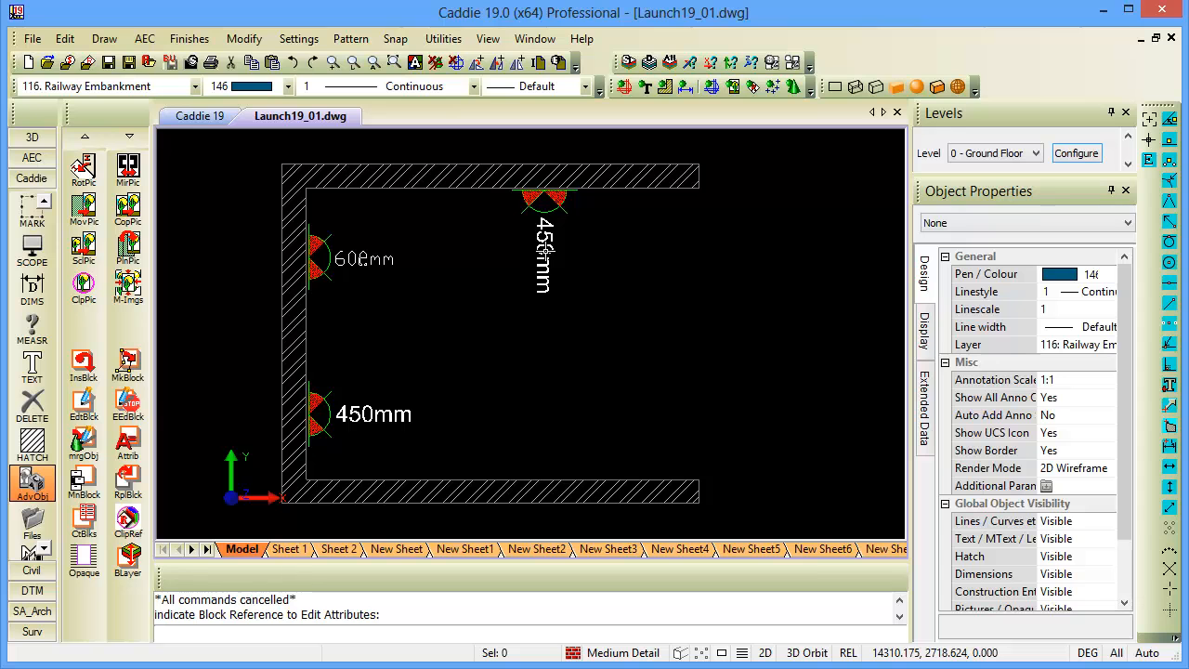
{"action": "left_click", "coordinate": [129, 444]}
{"action": "left_click", "coordinate": [223, 479]}
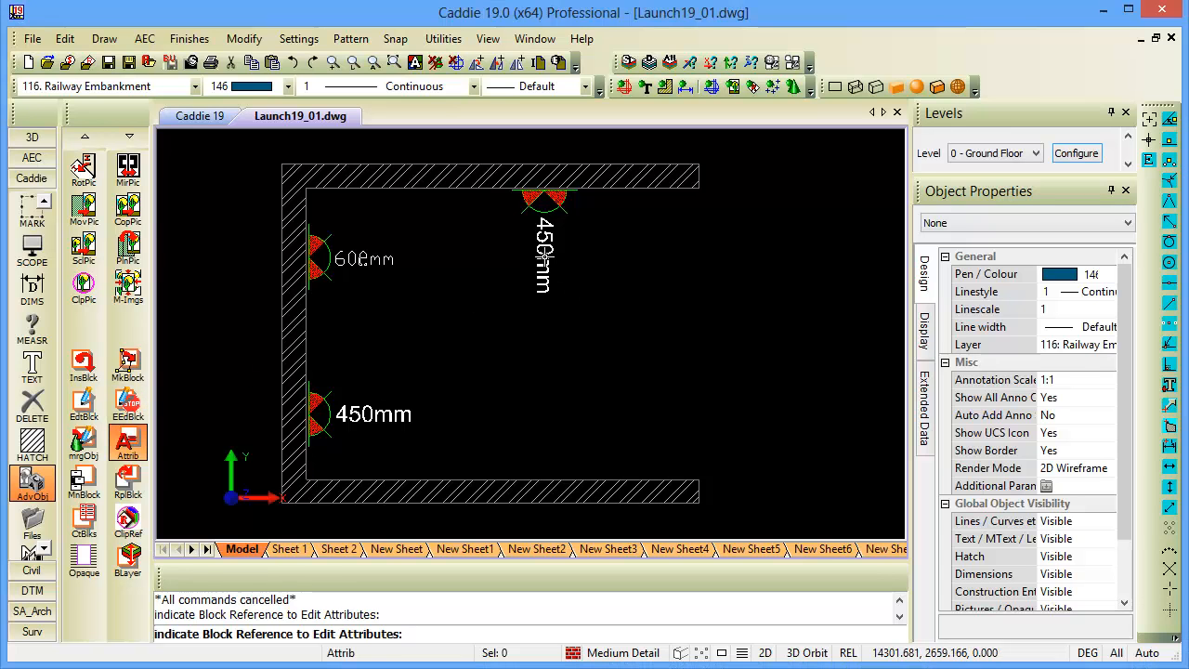
{"action": "left_click", "coordinate": [558, 291]}
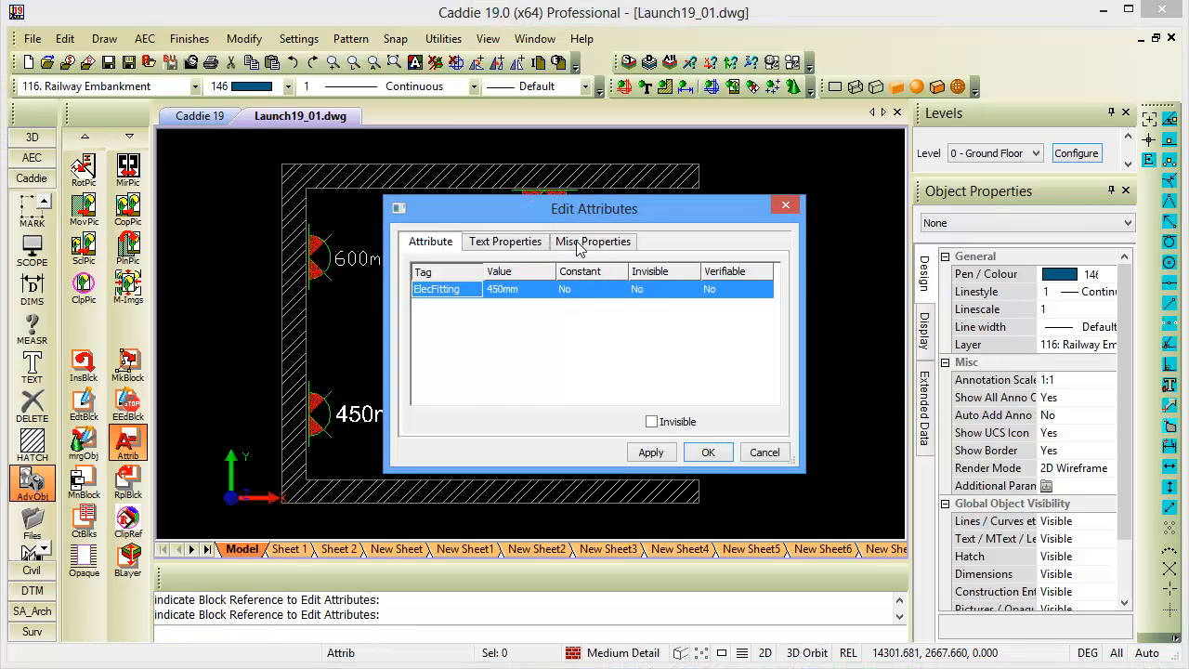
{"action": "left_click", "coordinate": [578, 245]}
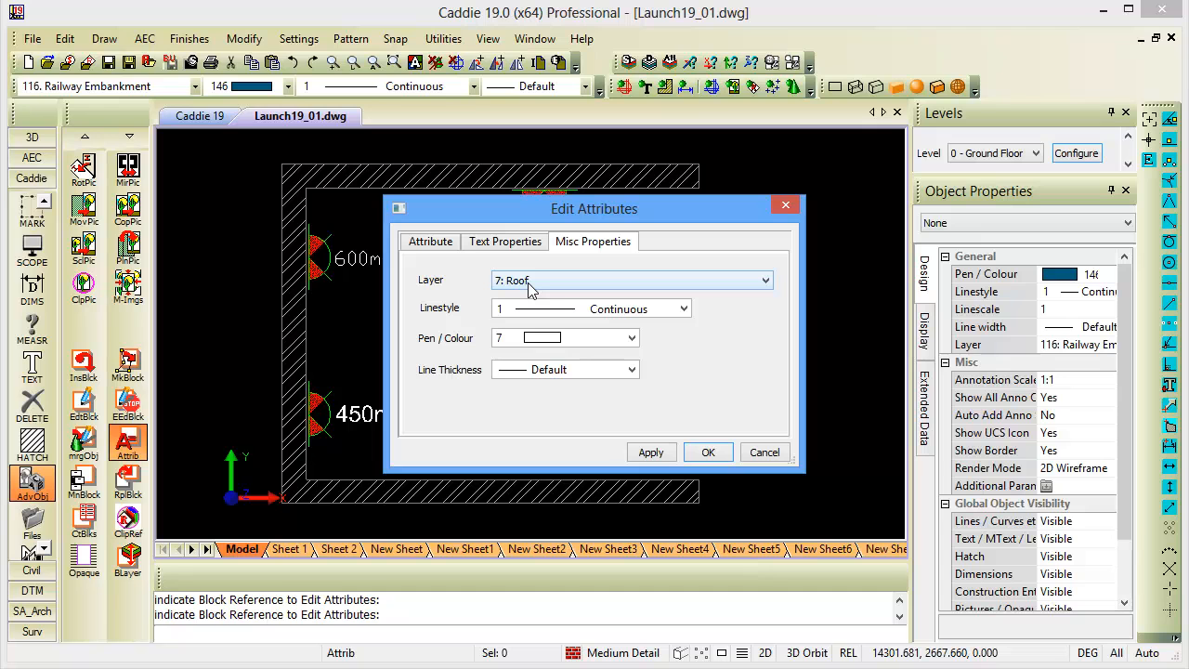
{"action": "left_click", "coordinate": [555, 342]}
{"action": "scroll", "coordinate": [556, 375], "scroll_direction": "up", "scroll_amount": 3}
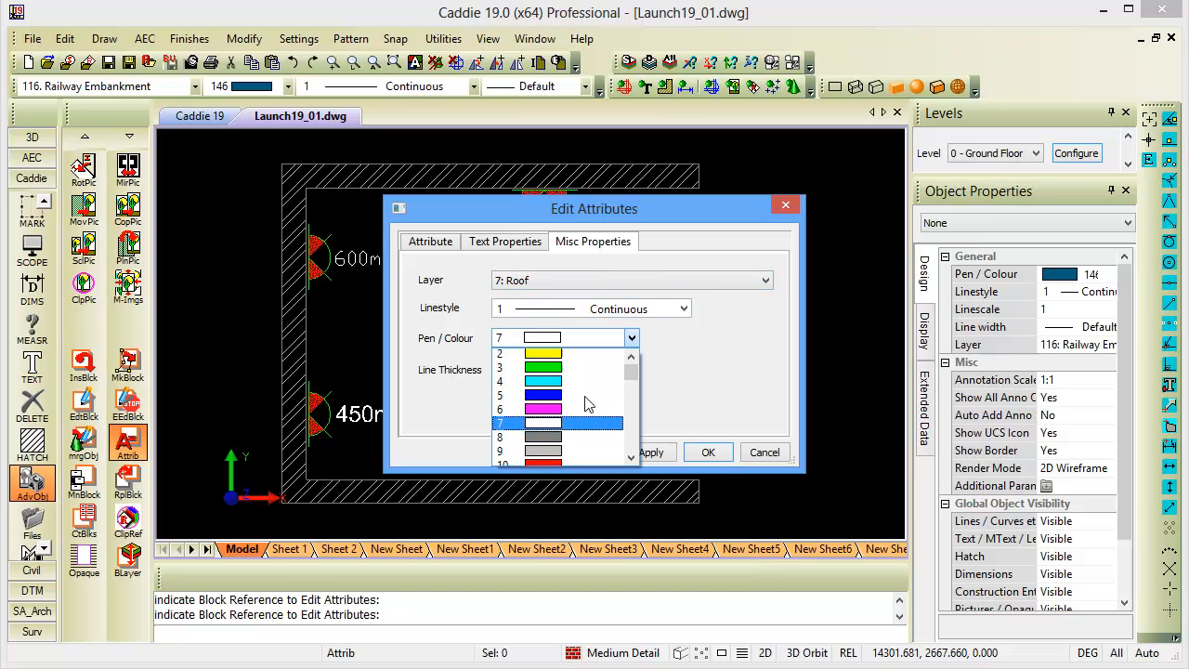
{"action": "left_click", "coordinate": [555, 370]}
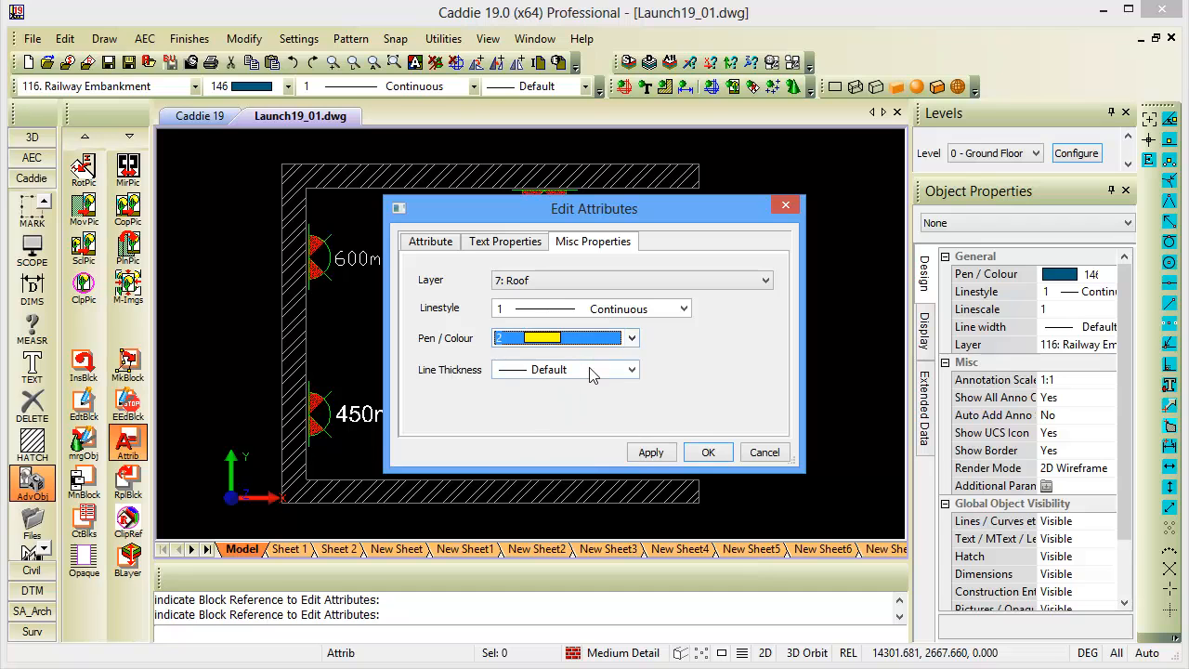
{"action": "left_click", "coordinate": [646, 453]}
Set the text angle of the upper-wall light's attribute to 0 and accept the attribute changes.
{"action": "left_click", "coordinate": [525, 243]}
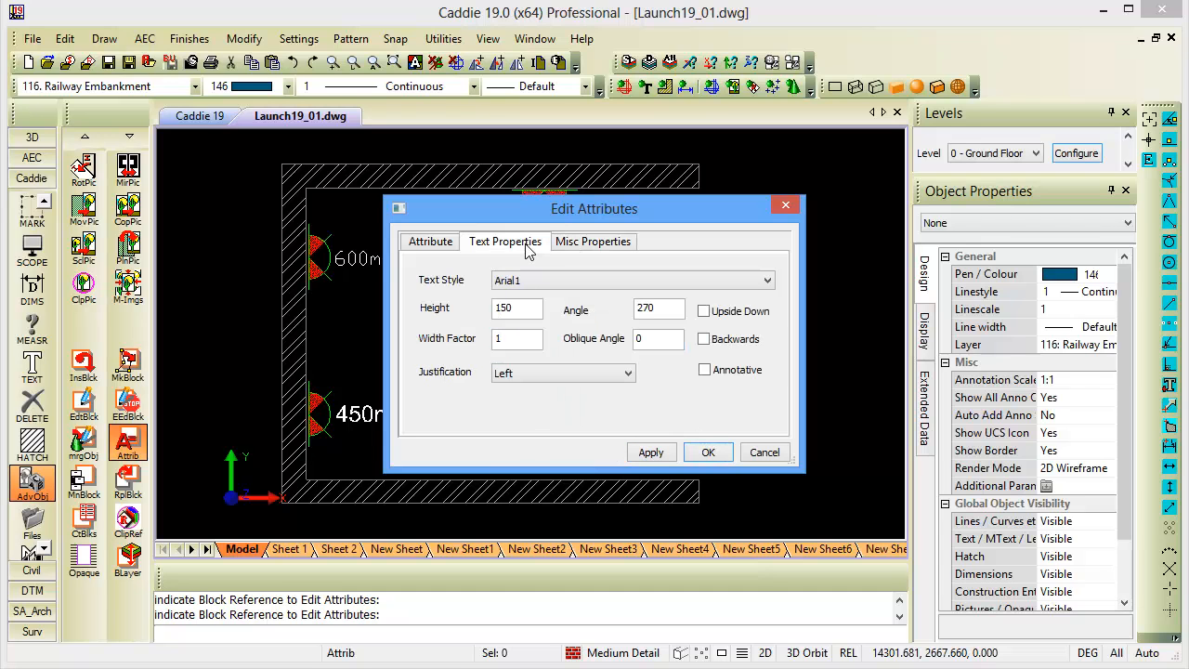
{"action": "double_click", "coordinate": [662, 310]}
{"action": "type", "text": "0"}
{"action": "left_click", "coordinate": [651, 454]}
{"action": "left_click", "coordinate": [706, 453]}
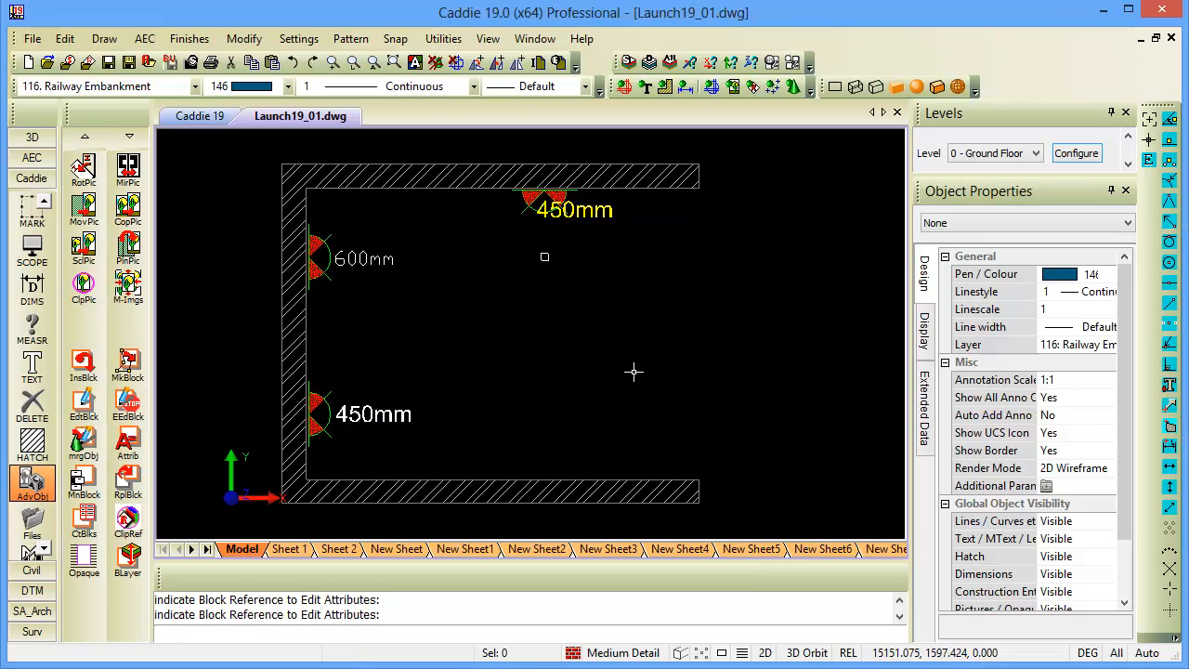
Move the yellow 450mm attribute of the upper-wall light to a clear spot centred just below its symbol, and end the command.
{"action": "scroll", "coordinate": [487, 288], "scroll_direction": "up", "scroll_amount": 2}
{"action": "mouse_move", "coordinate": [572, 344]}
{"action": "middle_mouse_down"}
{"action": "mouse_move", "coordinate": [575, 305]}
{"action": "mouse_move", "coordinate": [581, 320]}
{"action": "mouse_move", "coordinate": [566, 323]}
{"action": "mouse_move", "coordinate": [533, 307]}
{"action": "middle_mouse_up"}
{"action": "scroll", "coordinate": [567, 300], "scroll_direction": "down", "scroll_amount": 2}
{"action": "scroll", "coordinate": [515, 323], "scroll_direction": "up", "scroll_amount": 1}
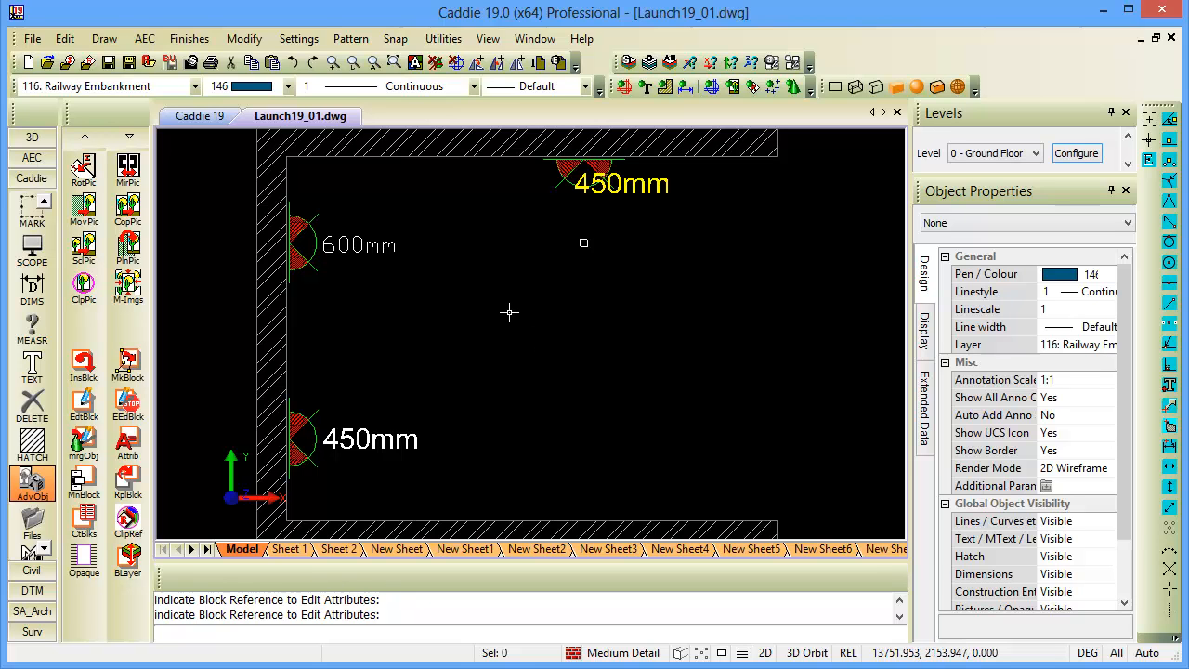
{"action": "middle_click_drag", "start_coordinate": [504, 313], "coordinate": [521, 307]}
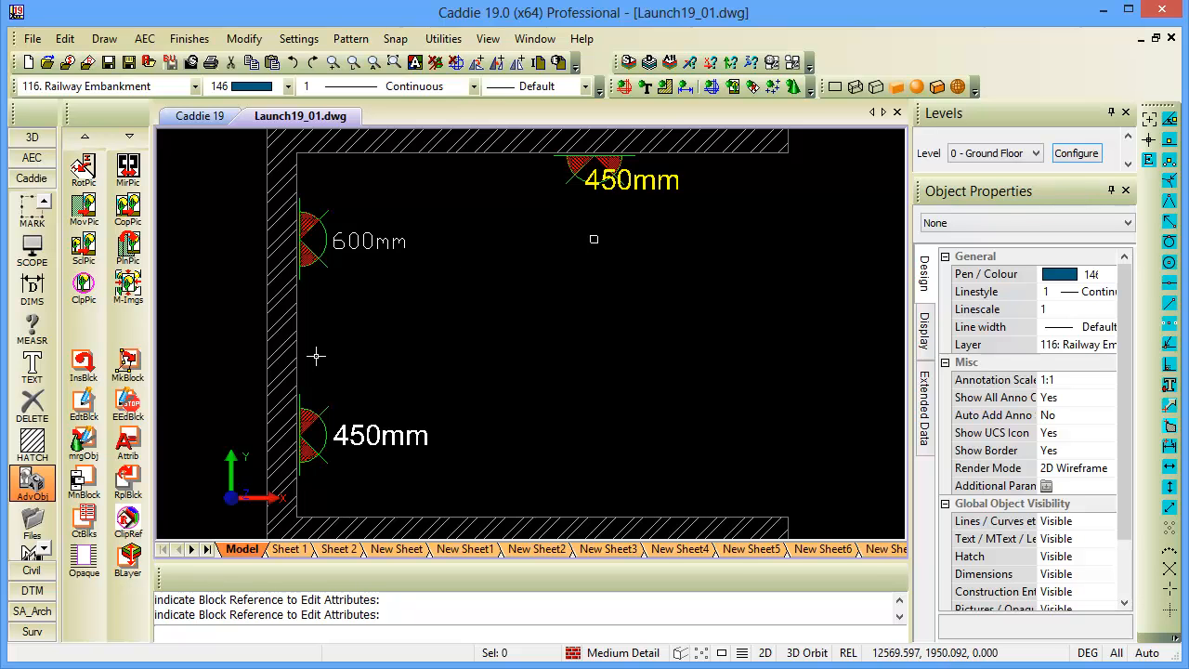
{"action": "left_click", "coordinate": [128, 445]}
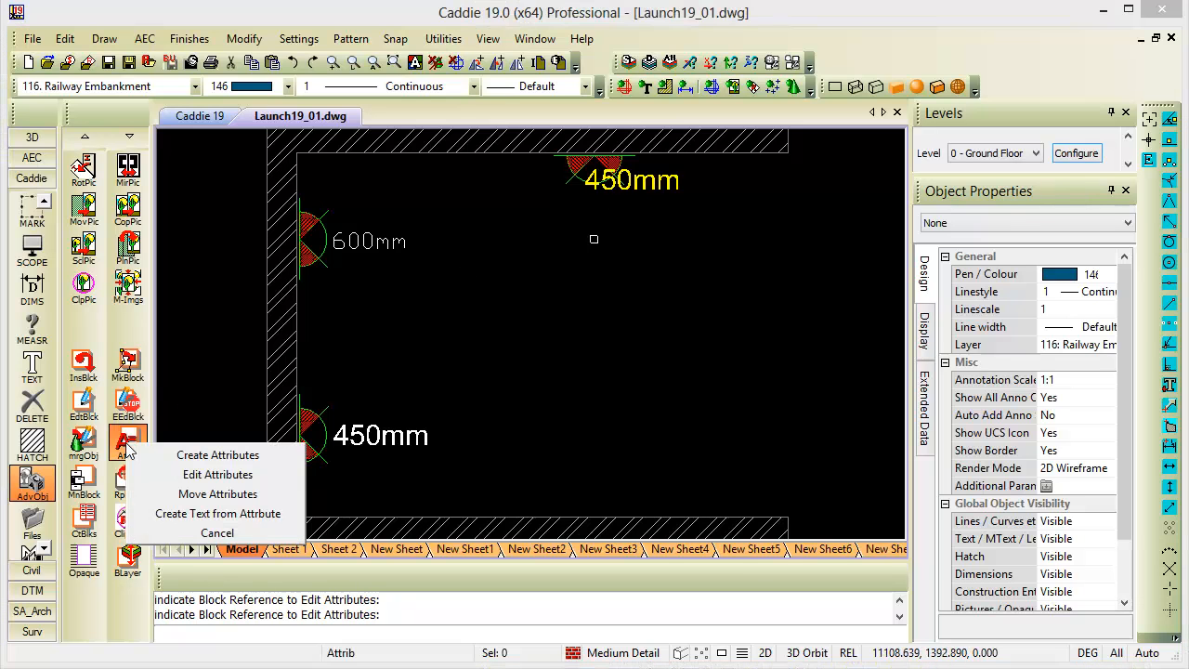
{"action": "left_click", "coordinate": [216, 496]}
{"action": "left_click", "coordinate": [593, 190]}
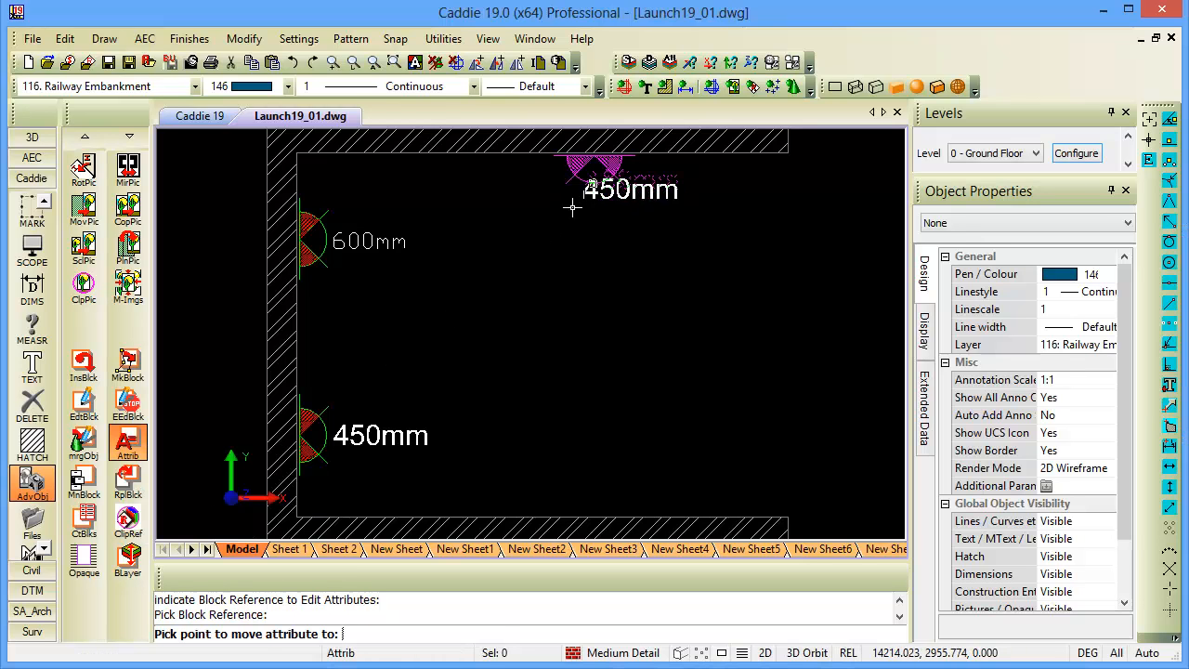
{"action": "left_click", "coordinate": [550, 213]}
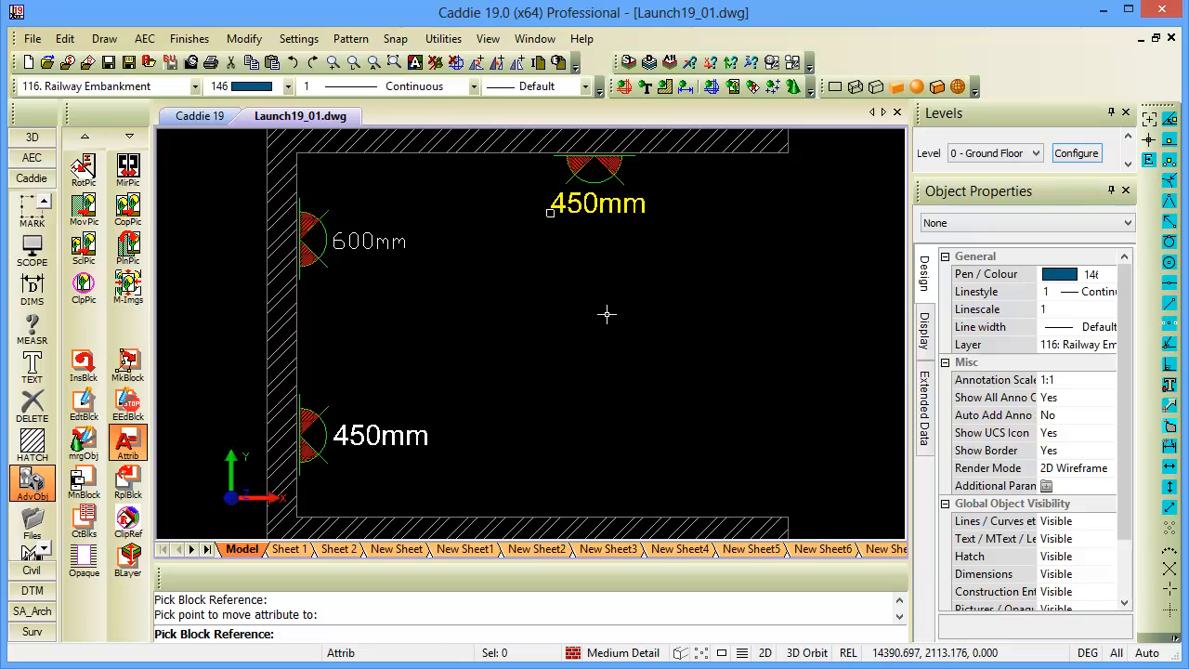
{"action": "scroll", "coordinate": [604, 312], "scroll_direction": "up", "scroll_amount": 1}
{"action": "middle_click_drag", "start_coordinate": [626, 322], "coordinate": [632, 324]}
{"action": "scroll", "coordinate": [631, 325], "scroll_direction": "down", "scroll_amount": 1}
{"action": "scroll", "coordinate": [615, 335], "scroll_direction": "down", "scroll_amount": 1}
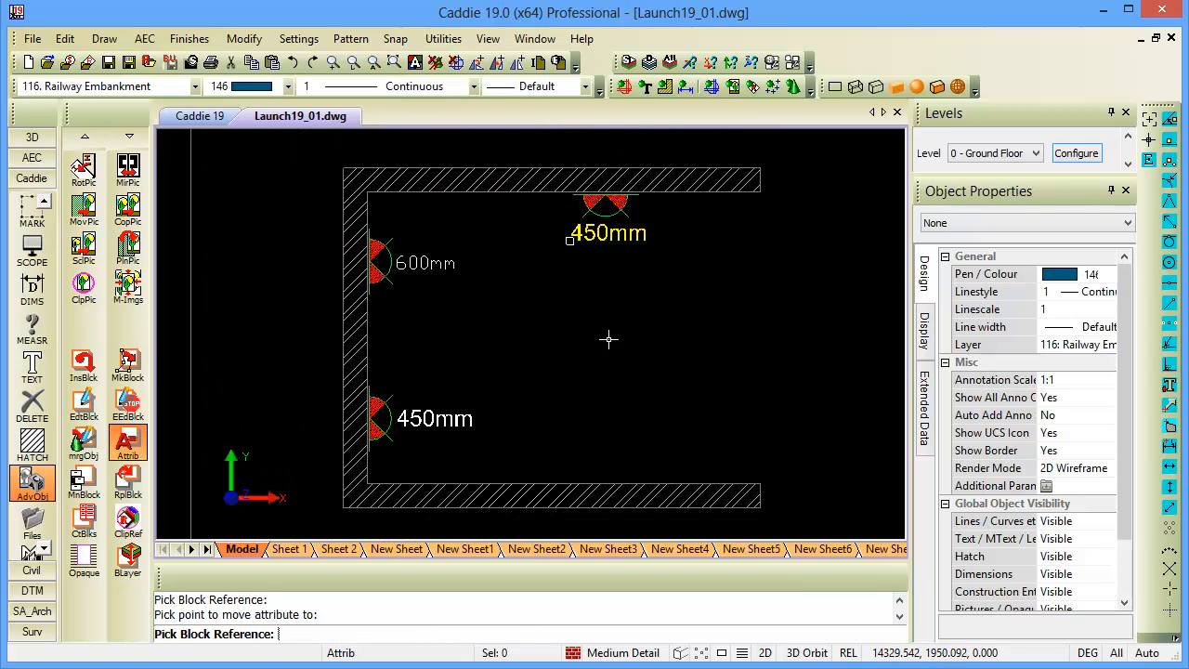
{"action": "key", "text": "Escape"}
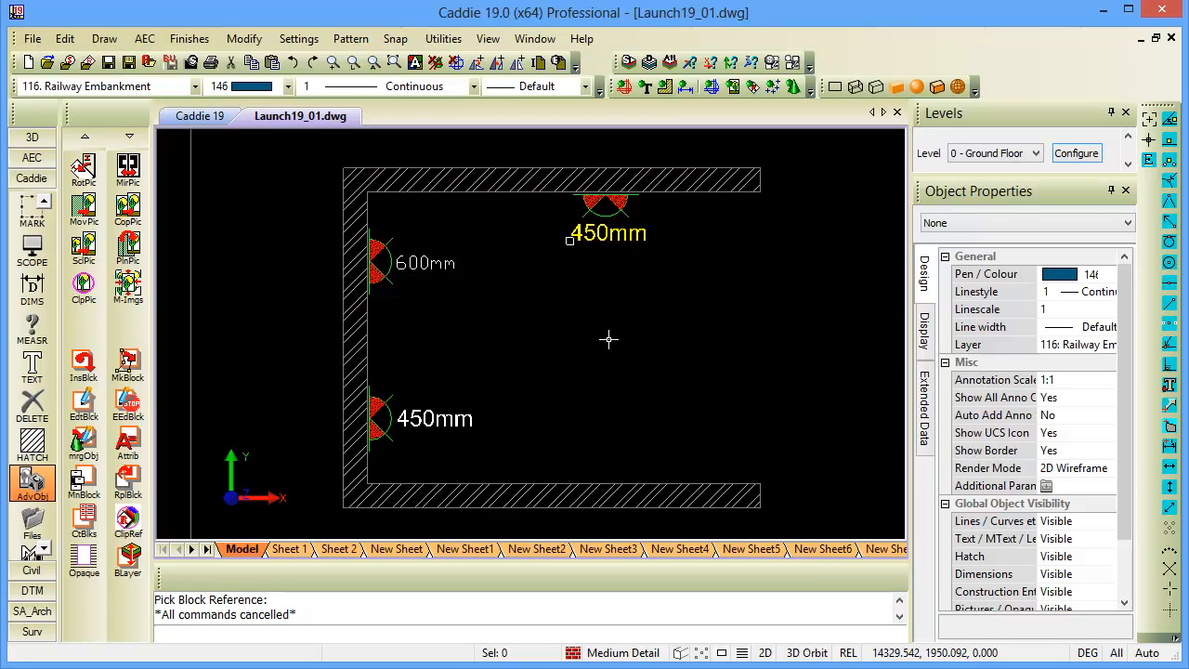
Open the Duplicate / Modify Block dialog and preview the WallLight, $0$SMFL and $1$CL blocks.
{"action": "middle_click_drag", "start_coordinate": [604, 343], "coordinate": [583, 338]}
{"action": "scroll", "coordinate": [571, 349], "scroll_direction": "down", "scroll_amount": 1}
{"action": "scroll", "coordinate": [593, 351], "scroll_direction": "up", "scroll_amount": 1}
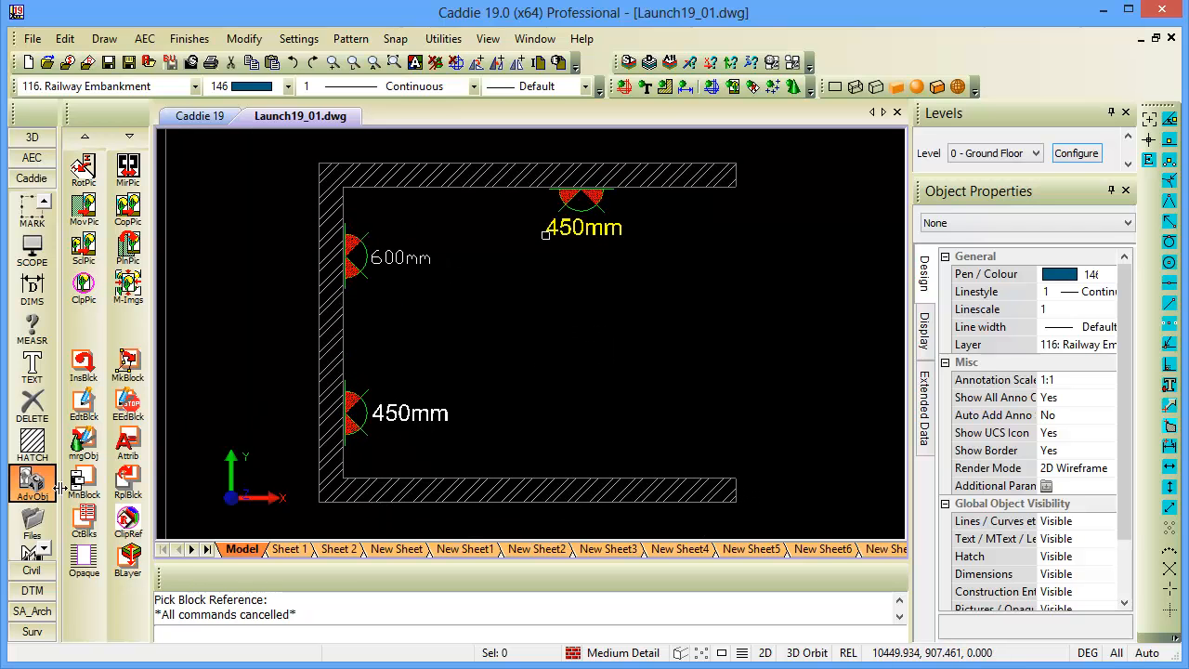
{"action": "left_click", "coordinate": [98, 475]}
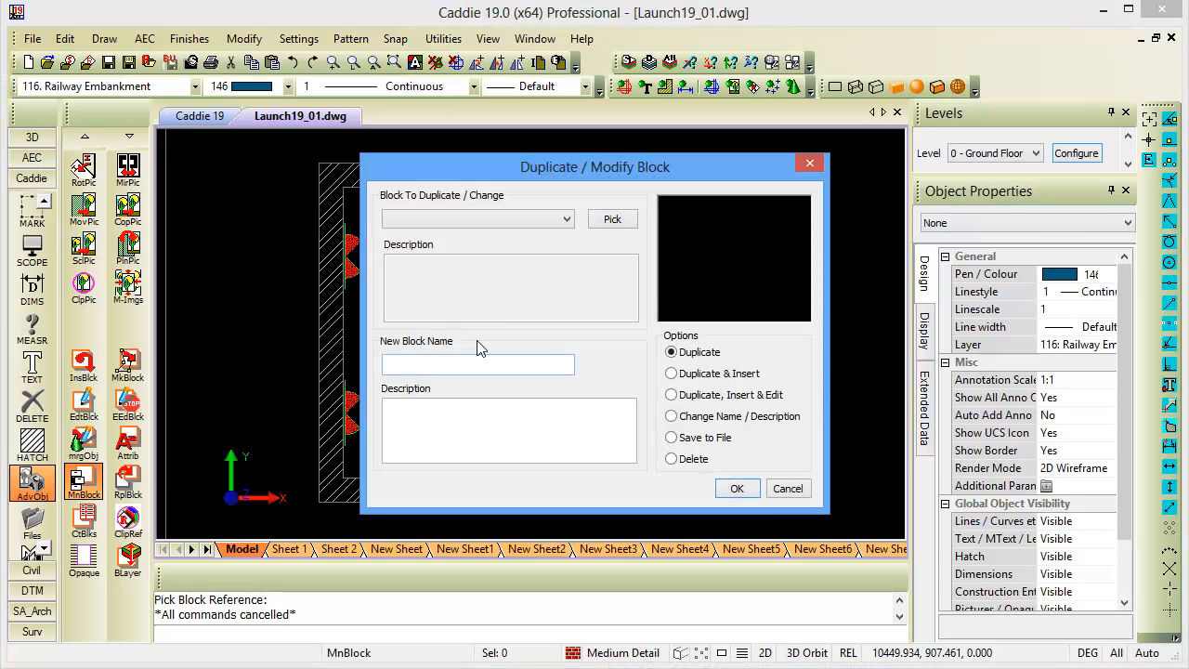
{"action": "left_click", "coordinate": [569, 219]}
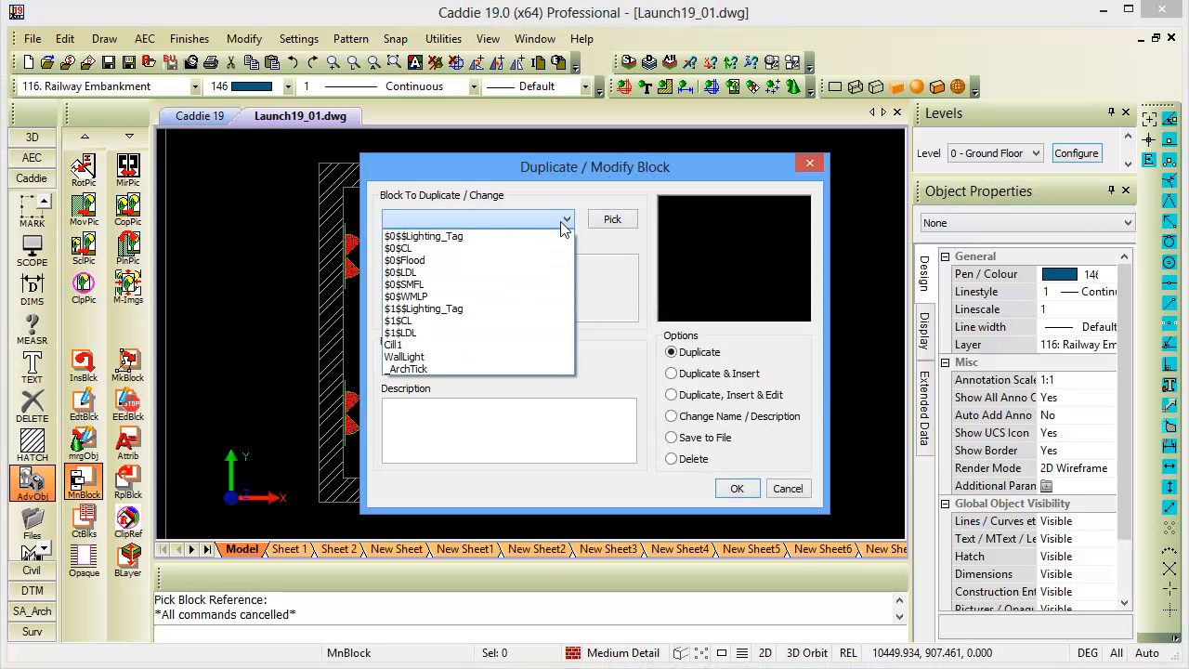
{"action": "left_click", "coordinate": [420, 358]}
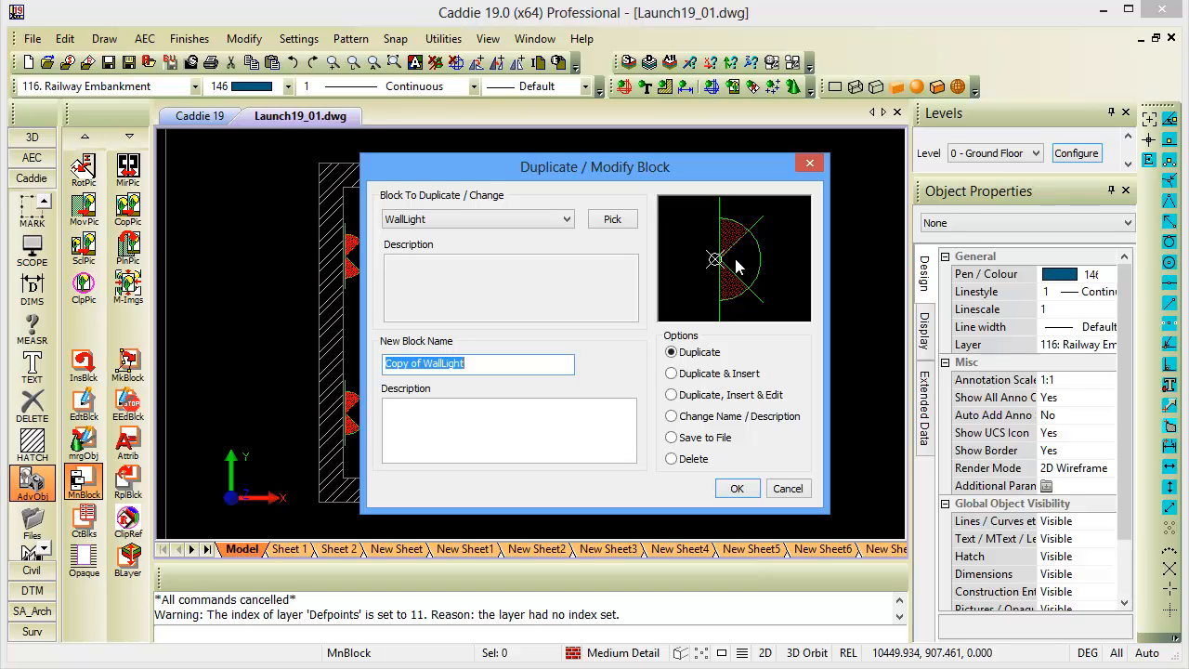
{"action": "left_click", "coordinate": [567, 220]}
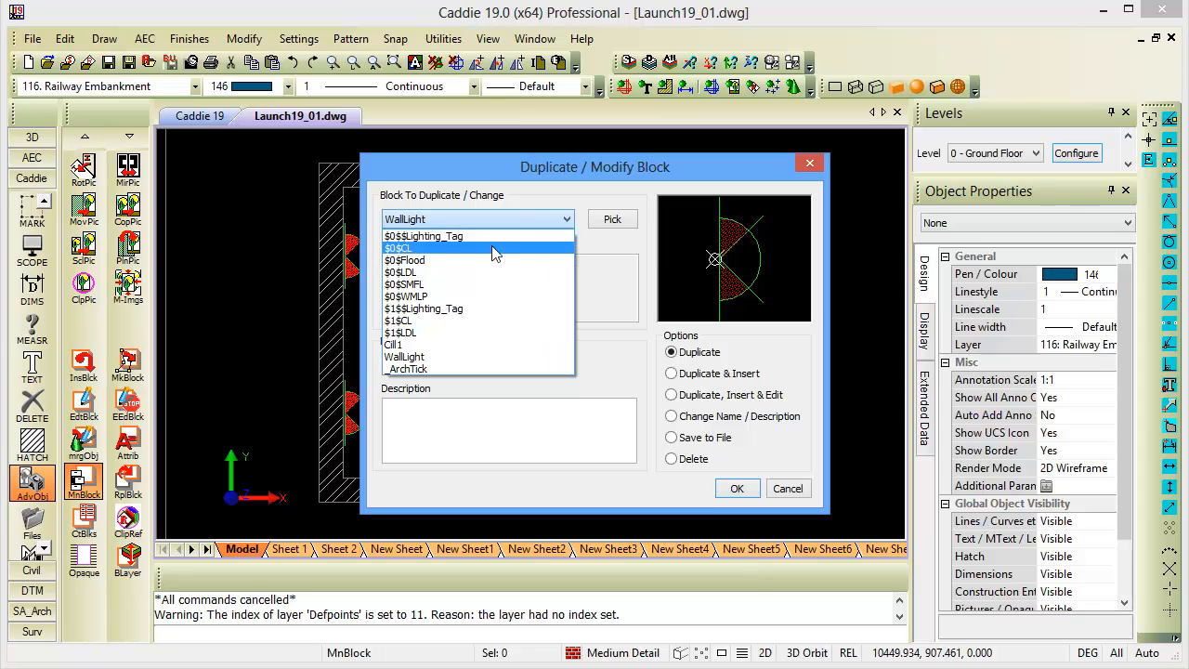
{"action": "left_click", "coordinate": [412, 284]}
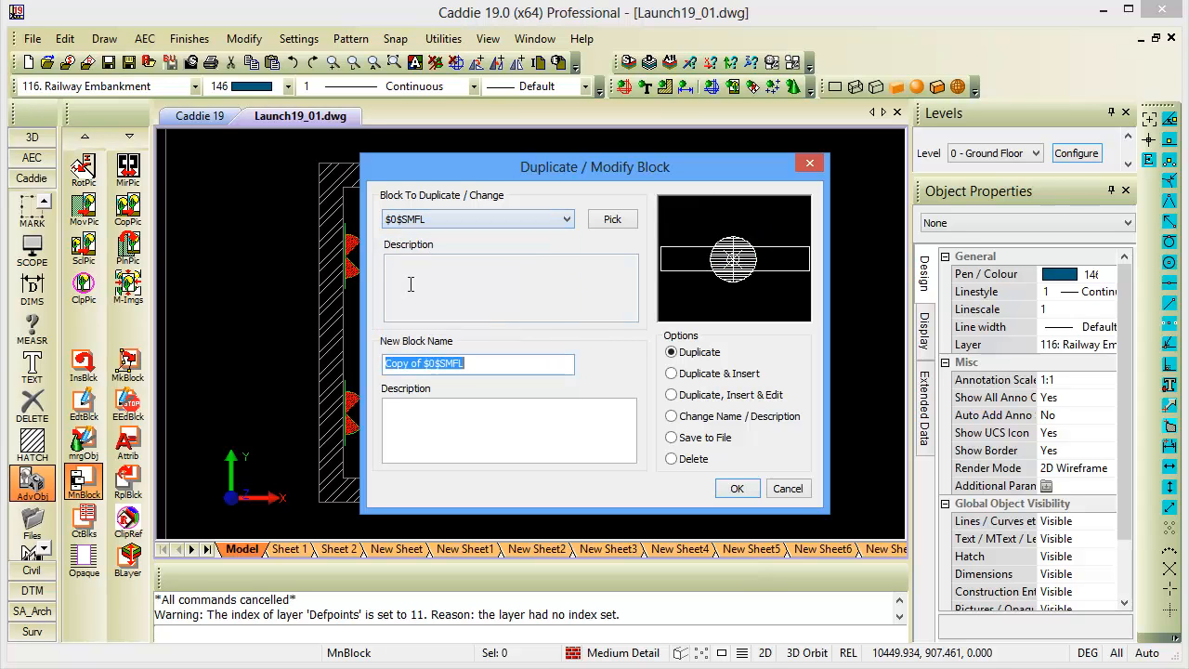
{"action": "left_click", "coordinate": [566, 219]}
{"action": "left_click", "coordinate": [409, 320]}
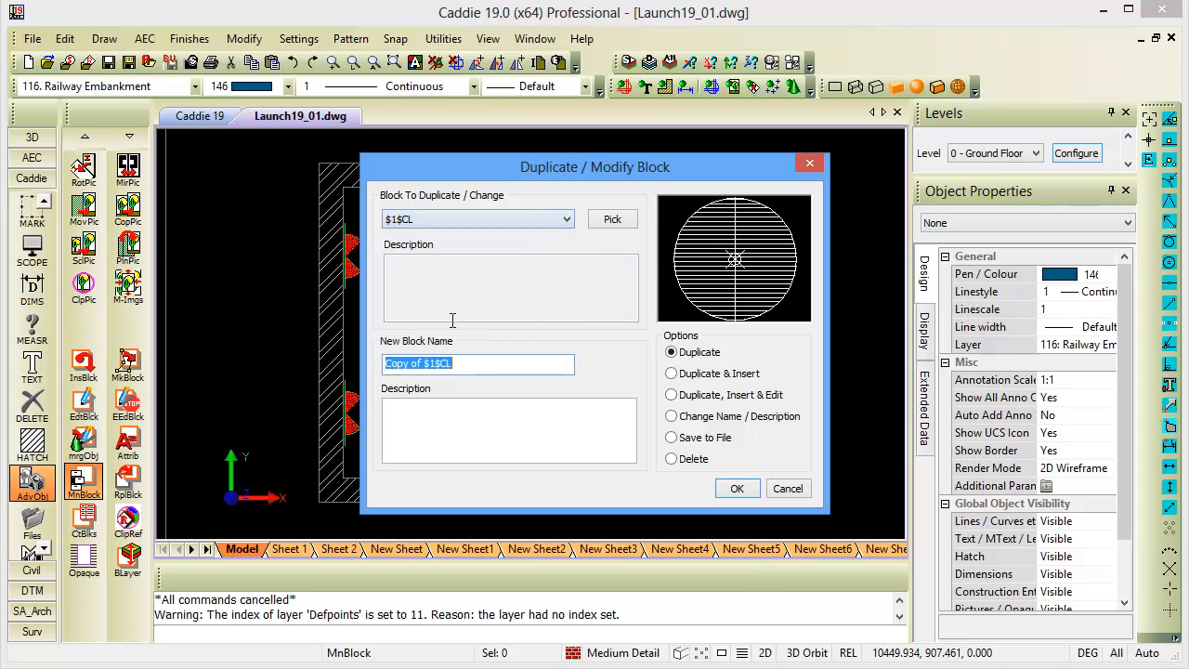
Duplicate the WallLight block under the new block name Copy of WallLight, using the Duplicate option.
{"action": "left_click", "coordinate": [565, 219]}
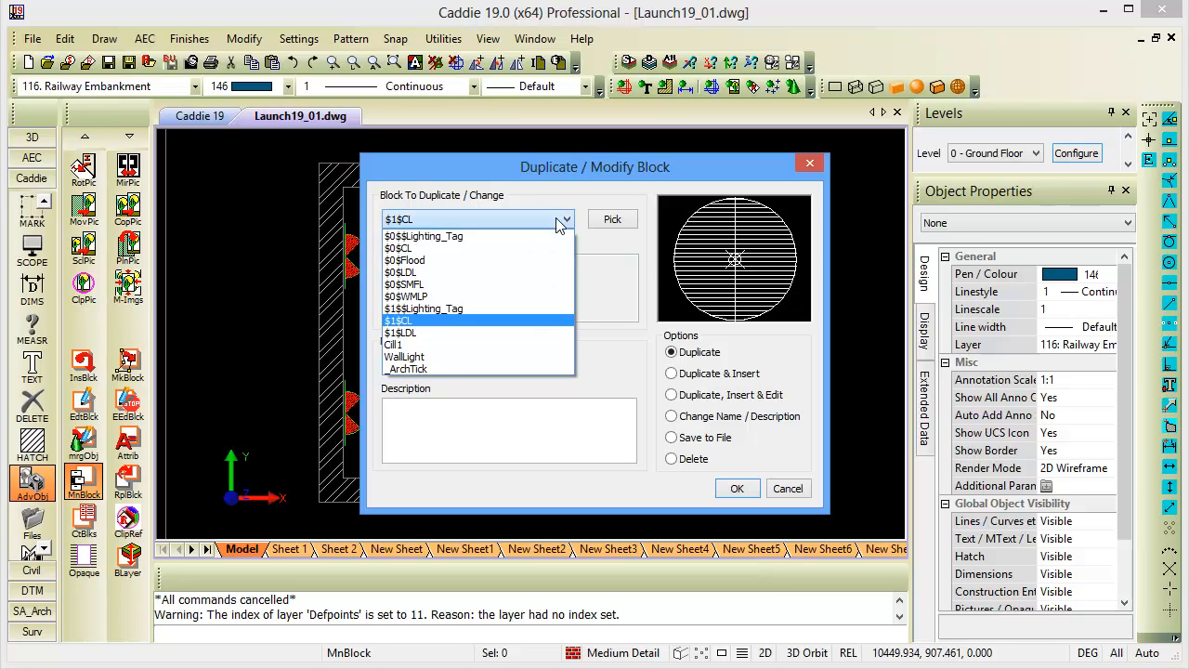
{"action": "left_click", "coordinate": [470, 360]}
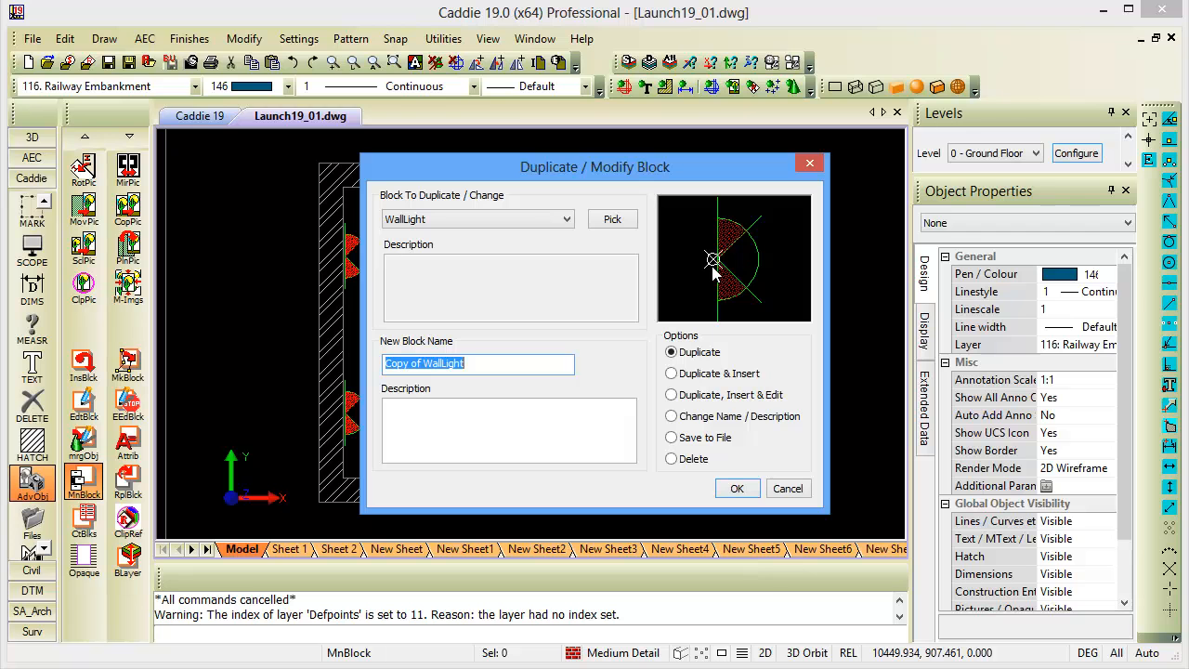
{"action": "left_click", "coordinate": [736, 488]}
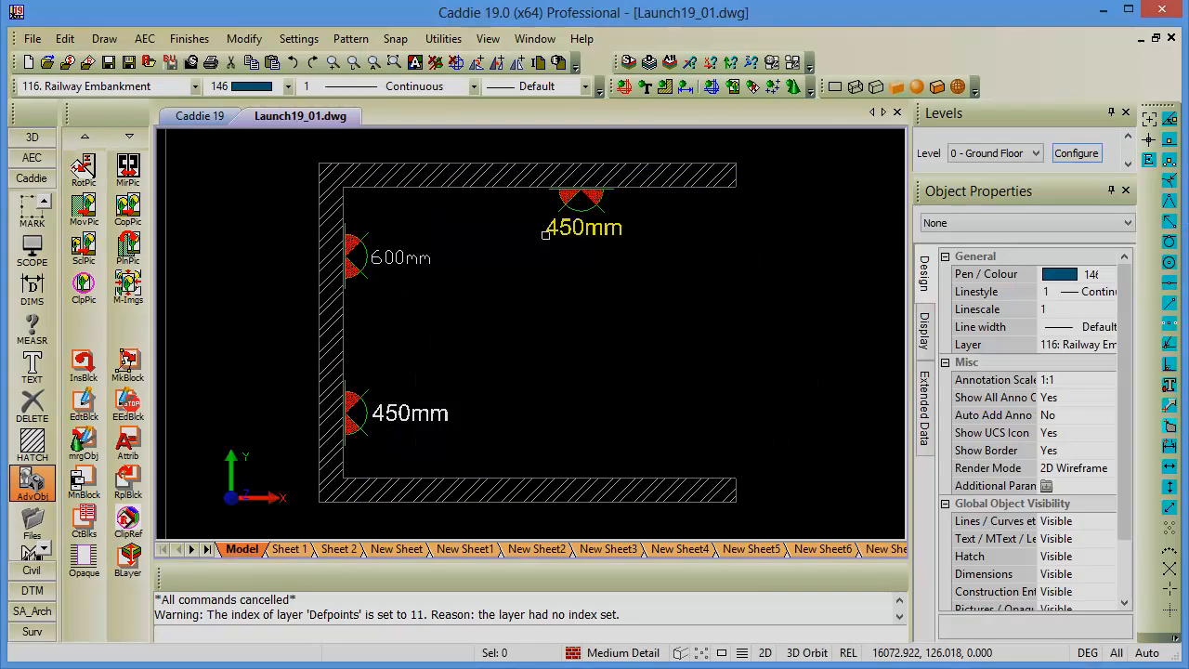